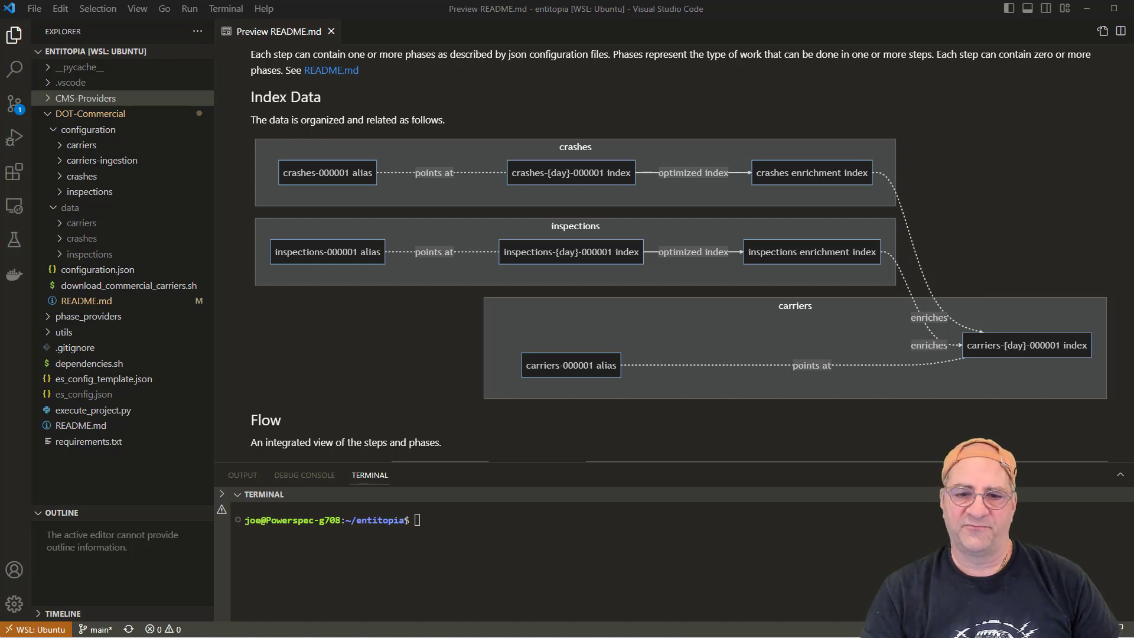
Step: Switch to Elastic in the browser and show the list of indices in Stack Management's Index Management
key(alt+Tab)
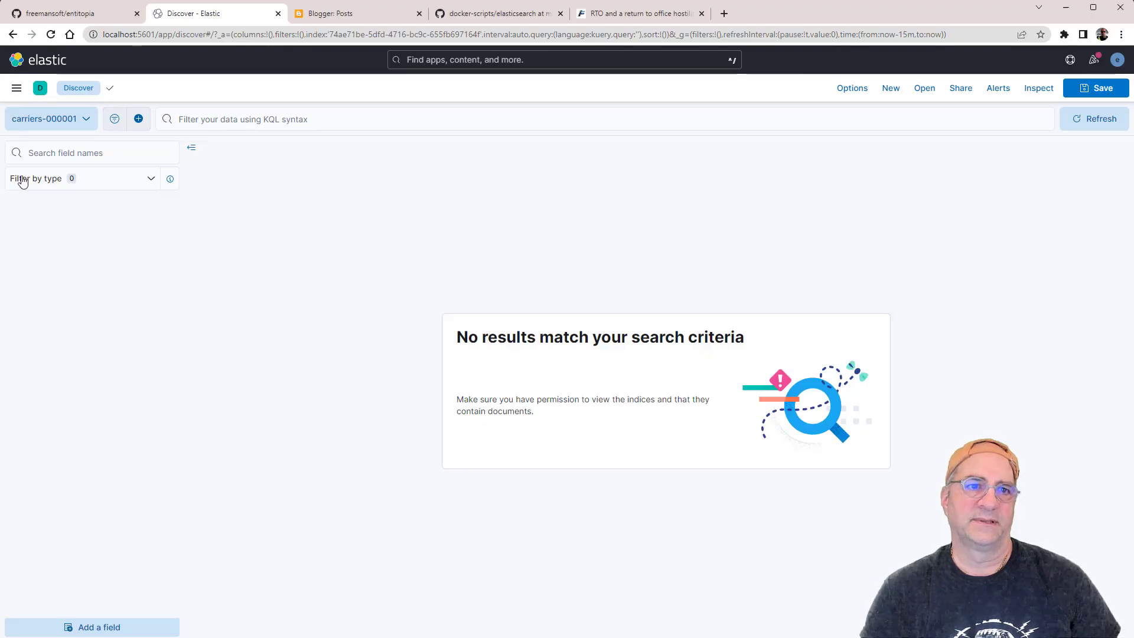
click(18, 89)
scroll(64, 336, down, 3)
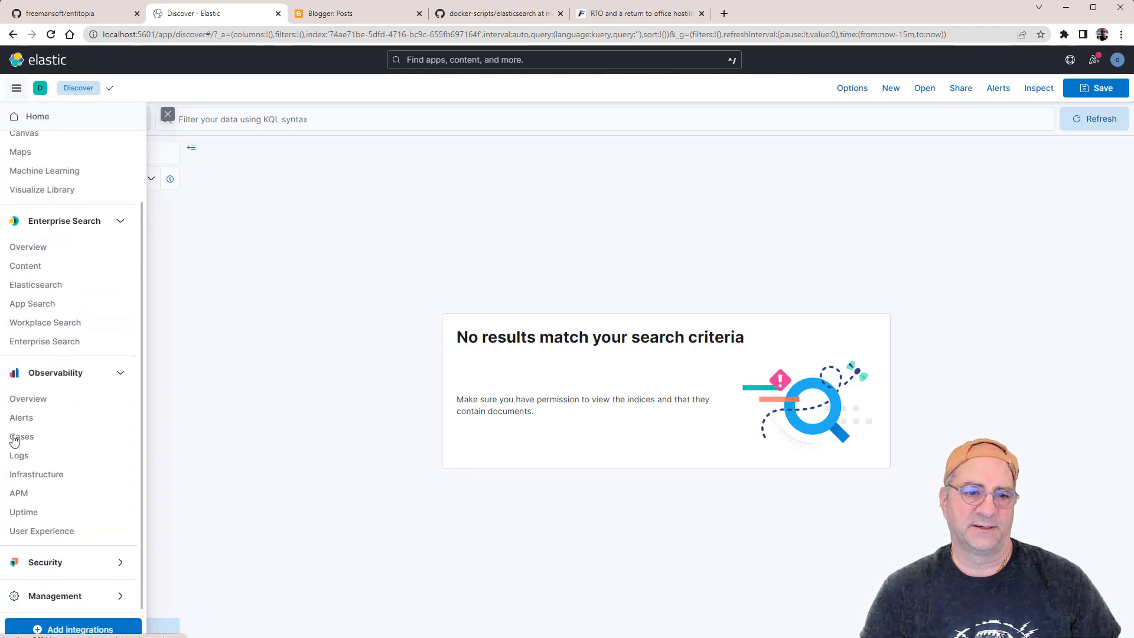
click(53, 602)
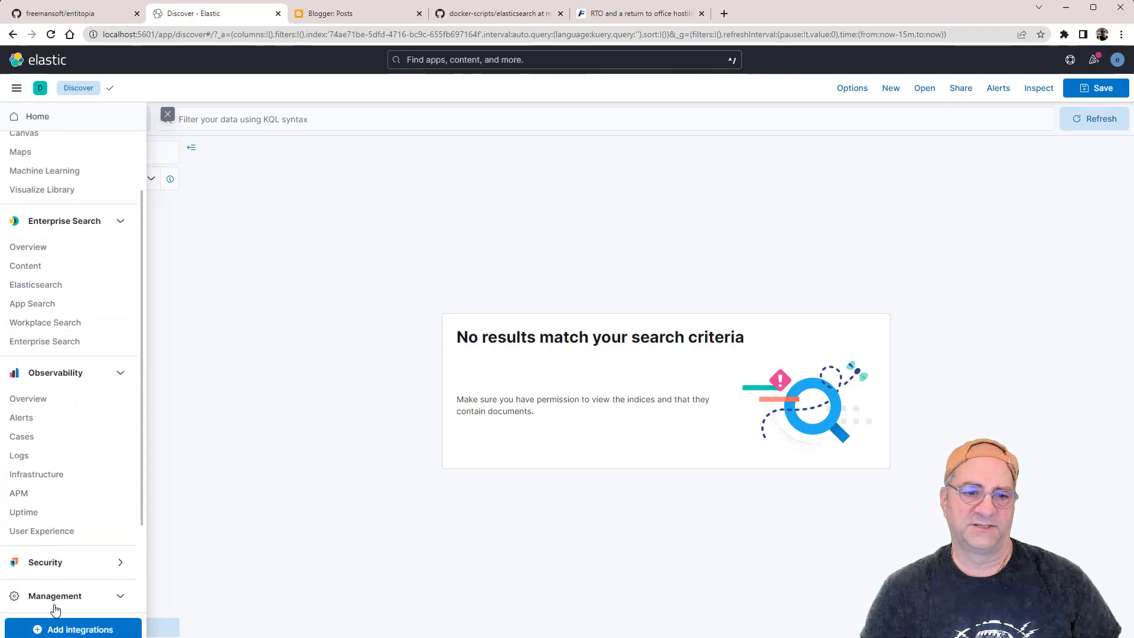
scroll(89, 553, down, 2)
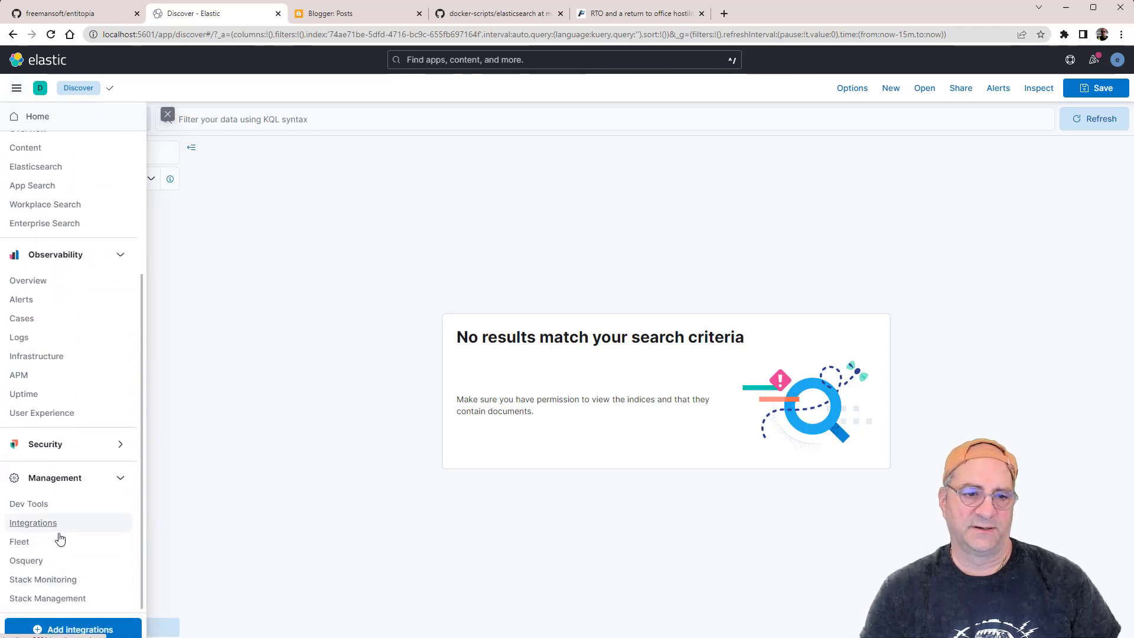
click(44, 598)
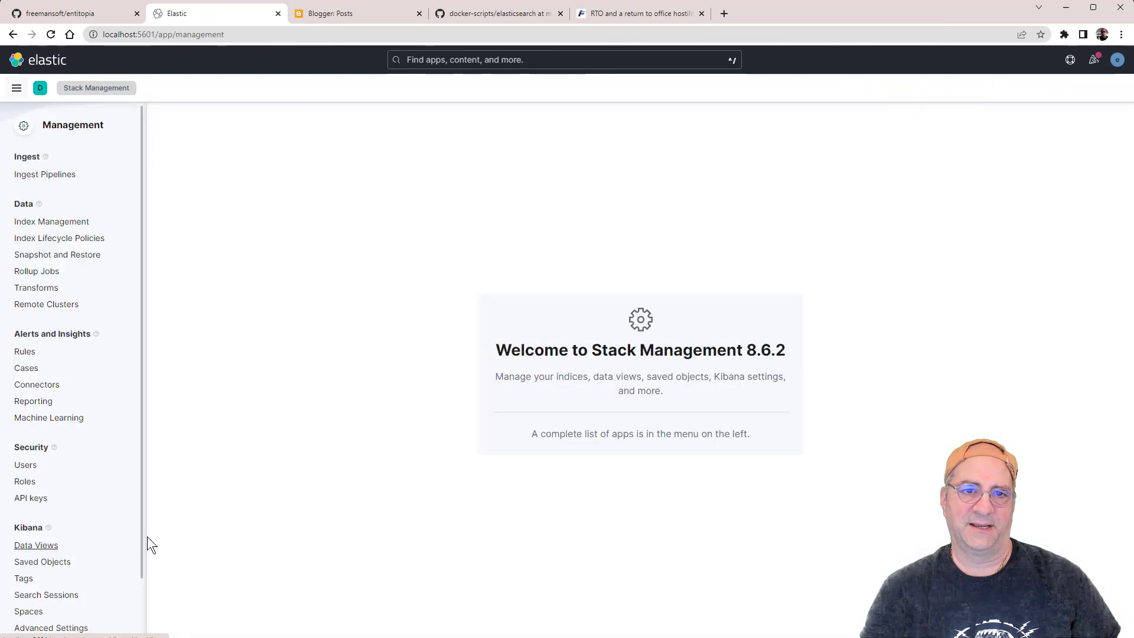
click(43, 224)
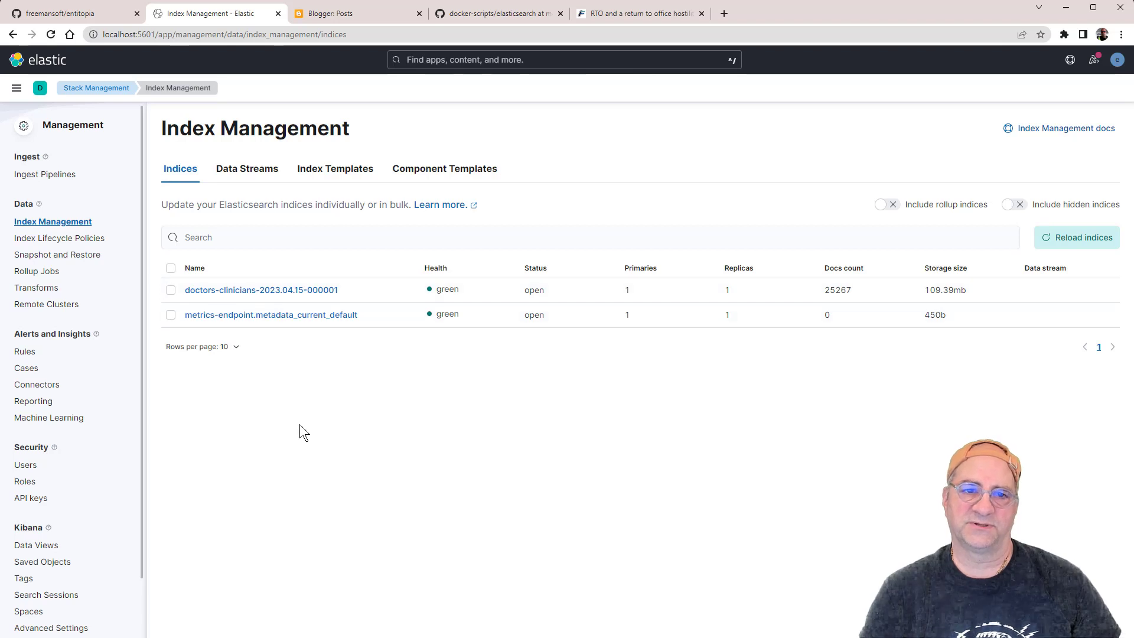
Step: Go to Discover and switch the data view to crashes-000001
click(17, 87)
click(26, 173)
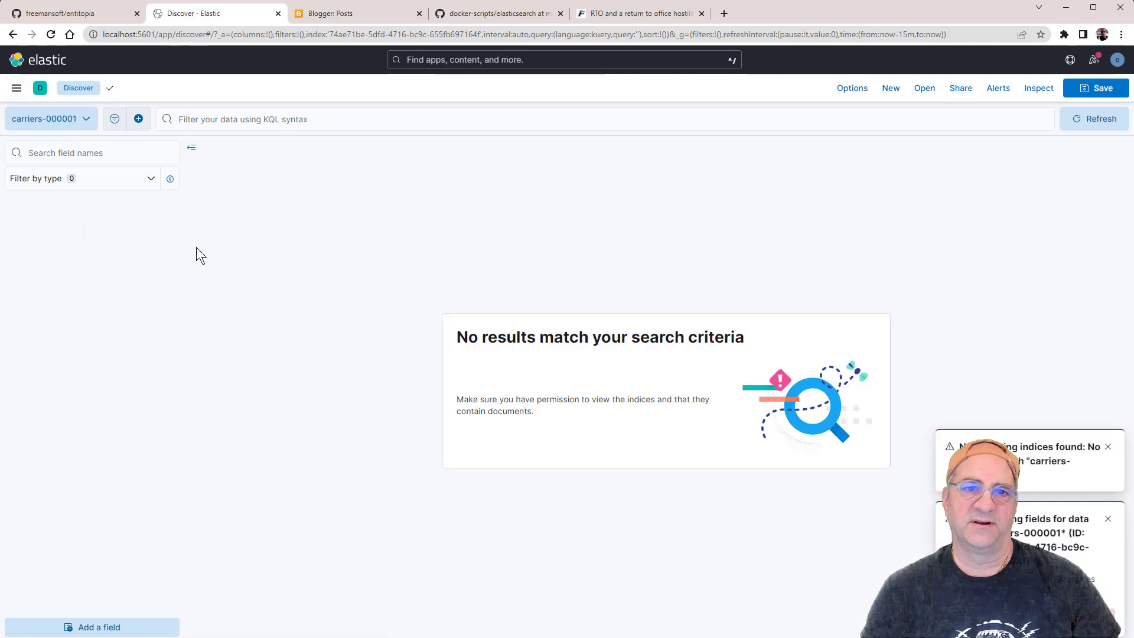
click(83, 119)
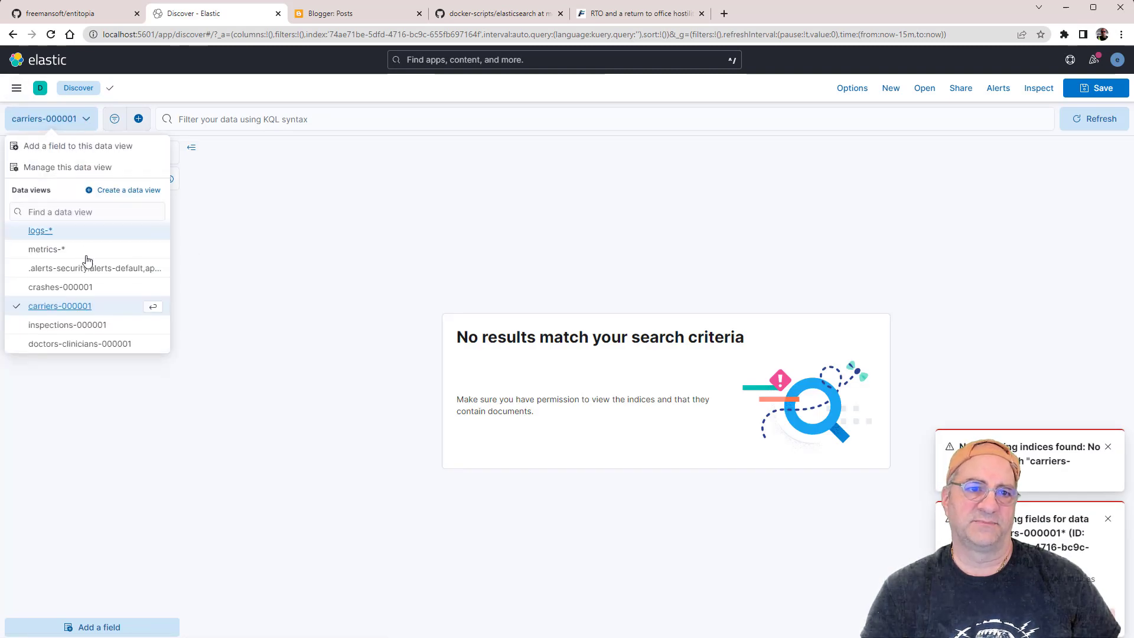
click(60, 292)
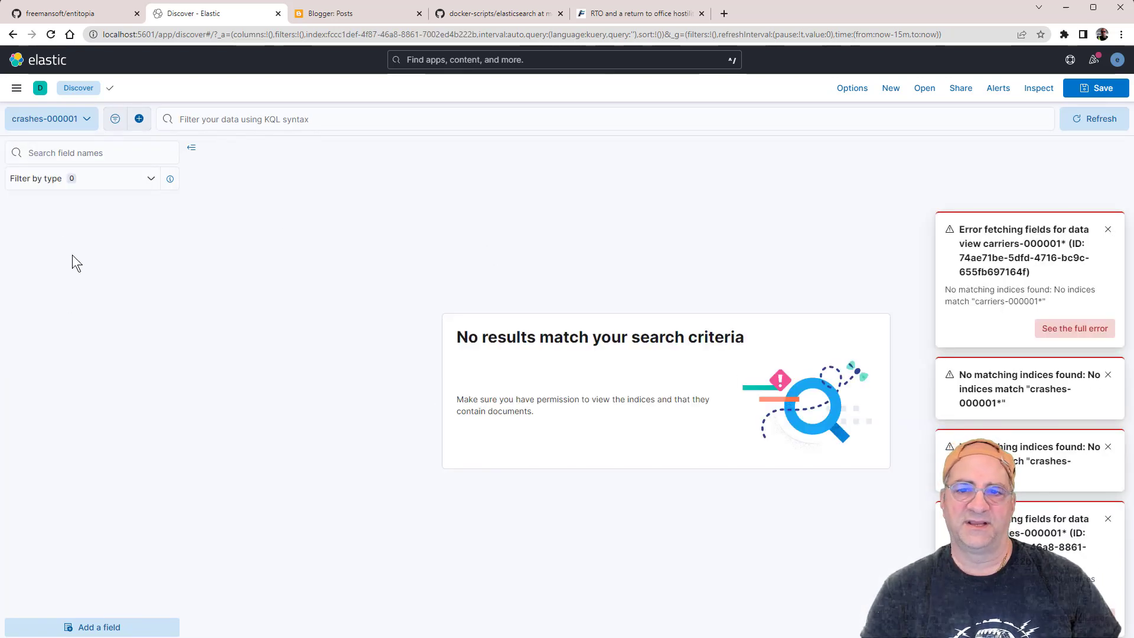
Step: Dismiss all the error notifications shown in Discover
click(1108, 229)
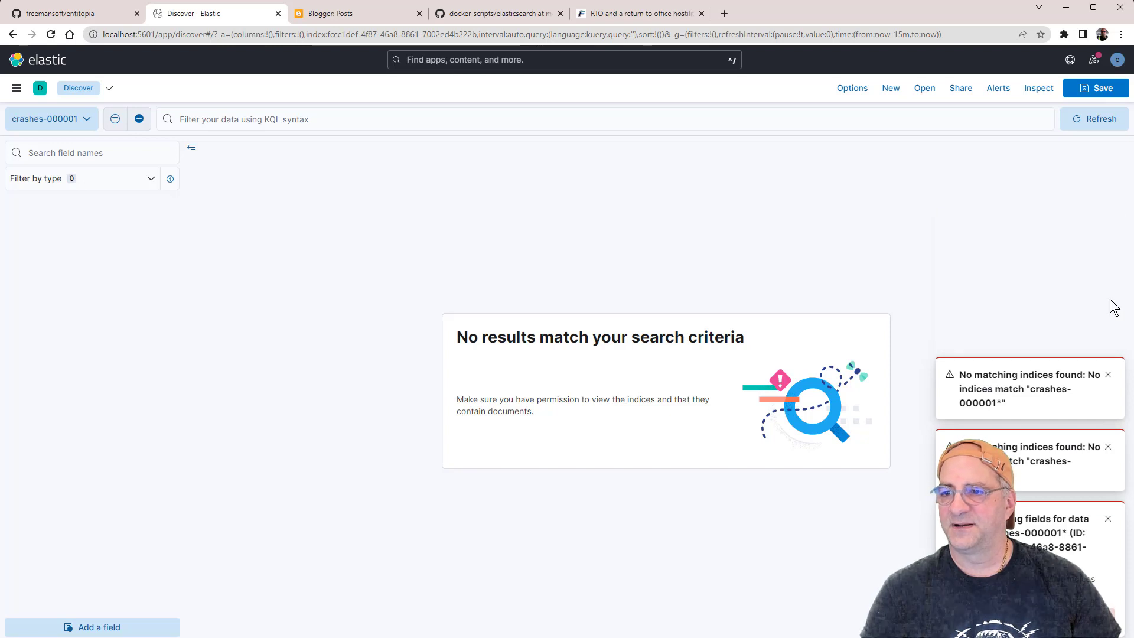
click(1109, 375)
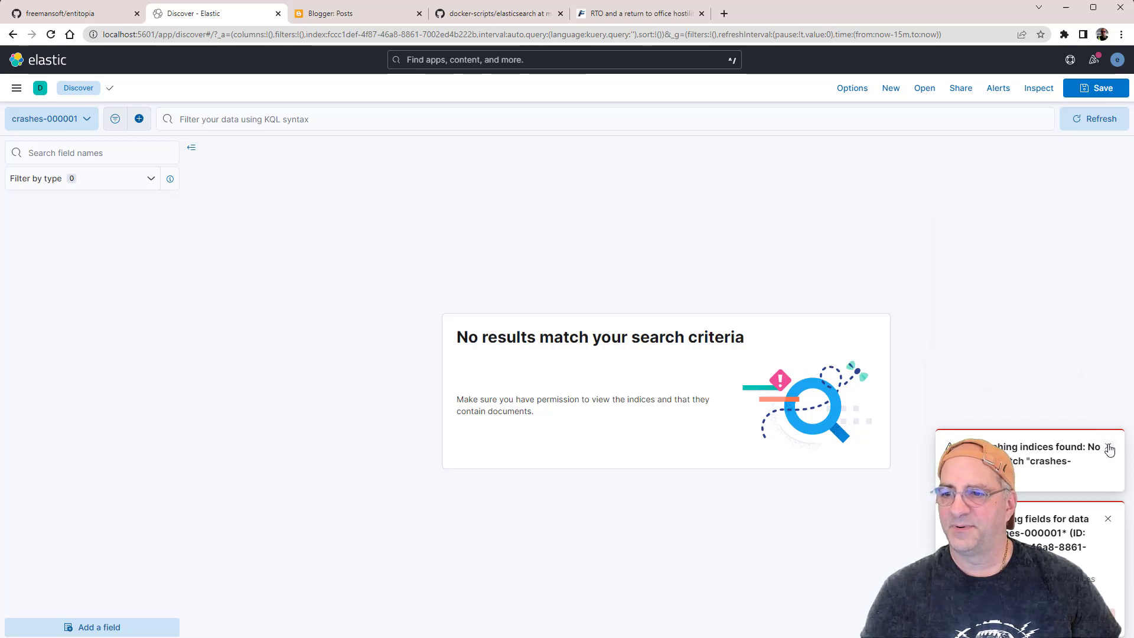
click(1108, 447)
click(1109, 520)
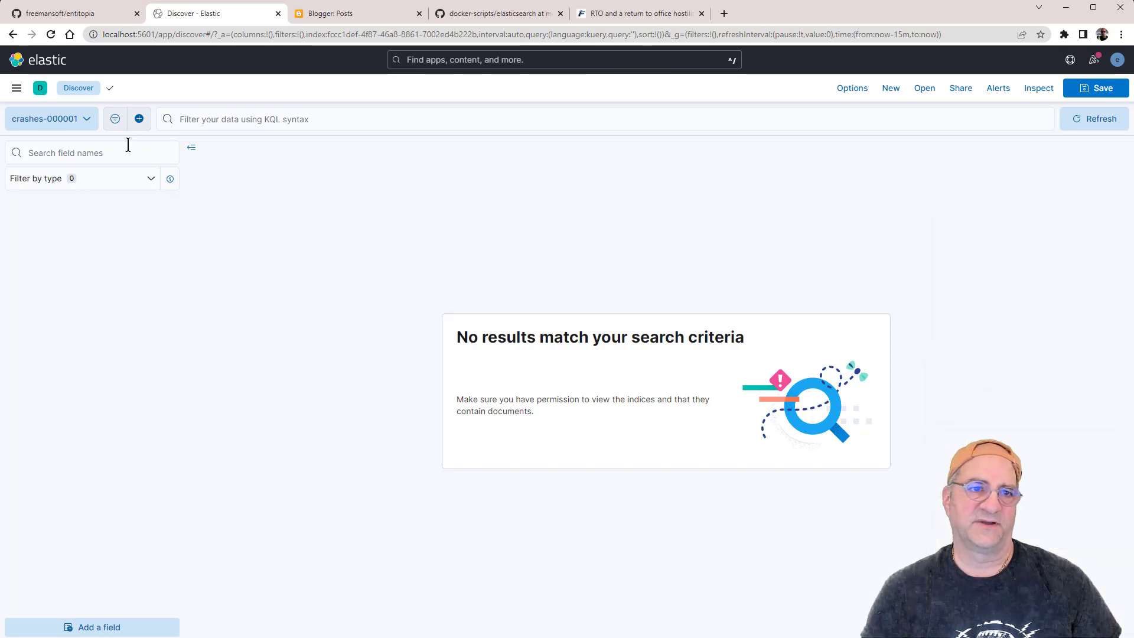
Step: Return to Stack Management, check the ingest pipelines, and bring back the Index Management list of indices
click(16, 88)
scroll(71, 555, down, 3)
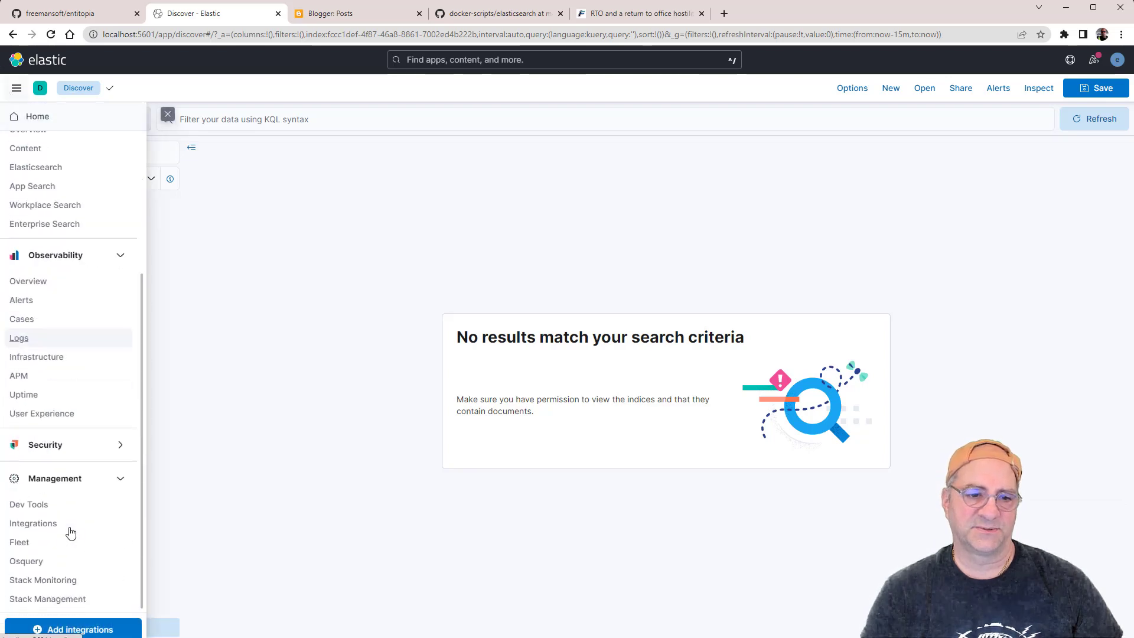
click(41, 606)
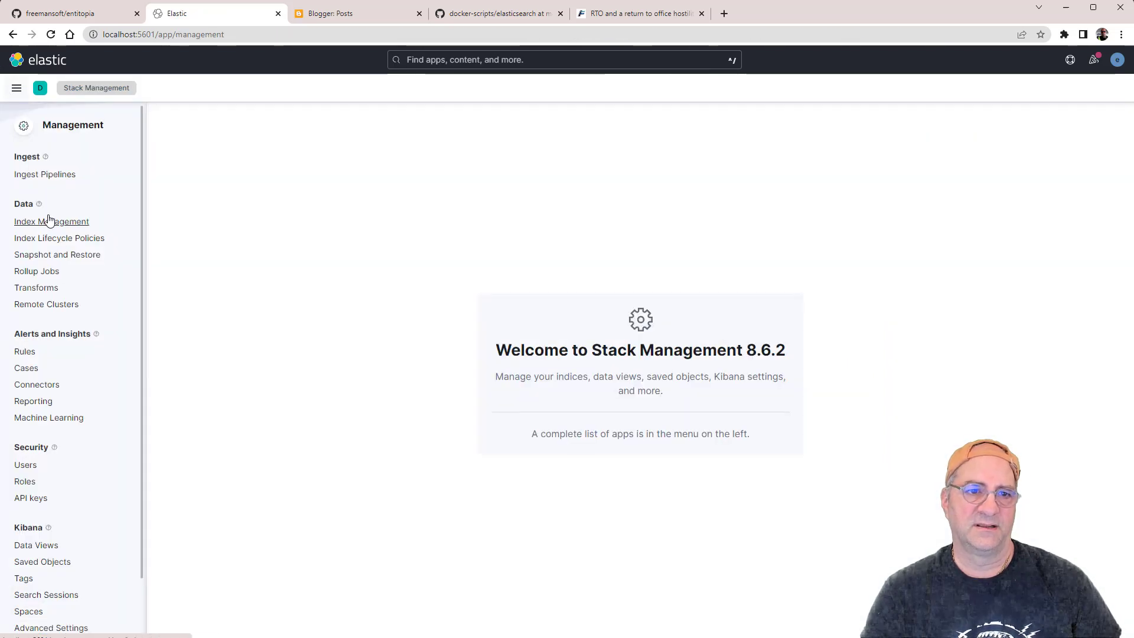
click(45, 221)
click(46, 179)
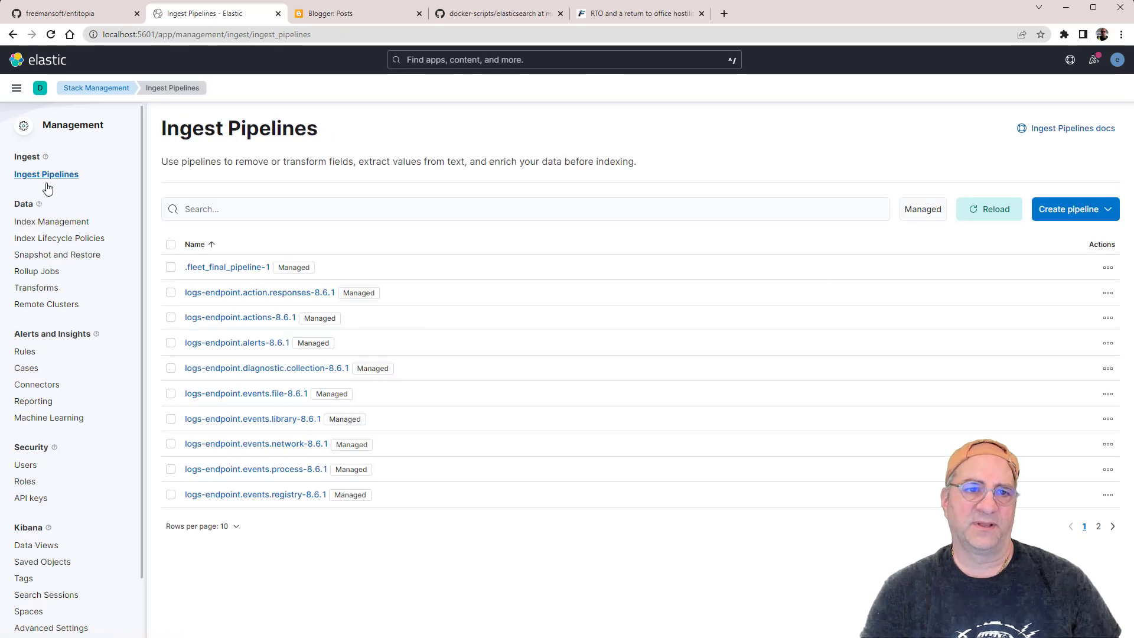
click(56, 221)
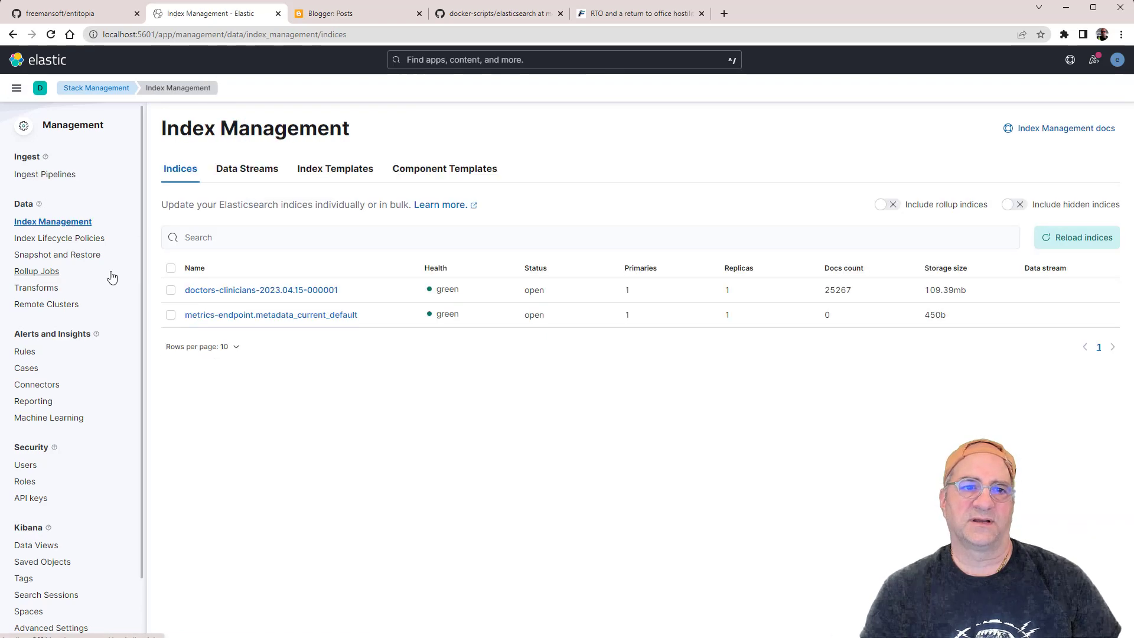
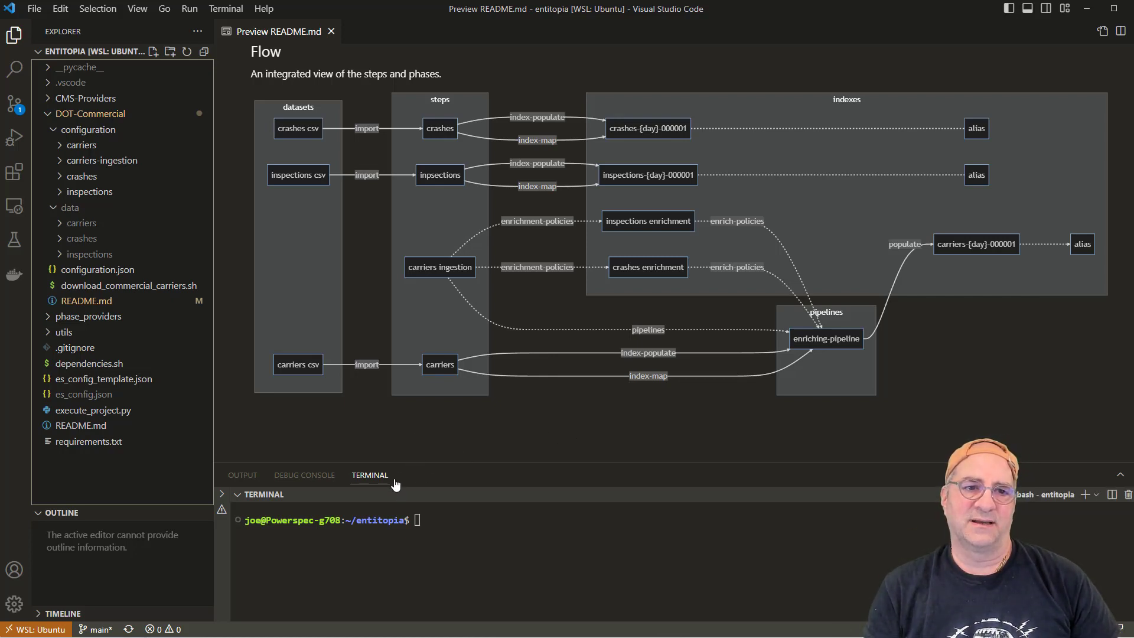
Step: Open the DOT-Commercial project's configuration.json and review its steps and their phases
click(89, 270)
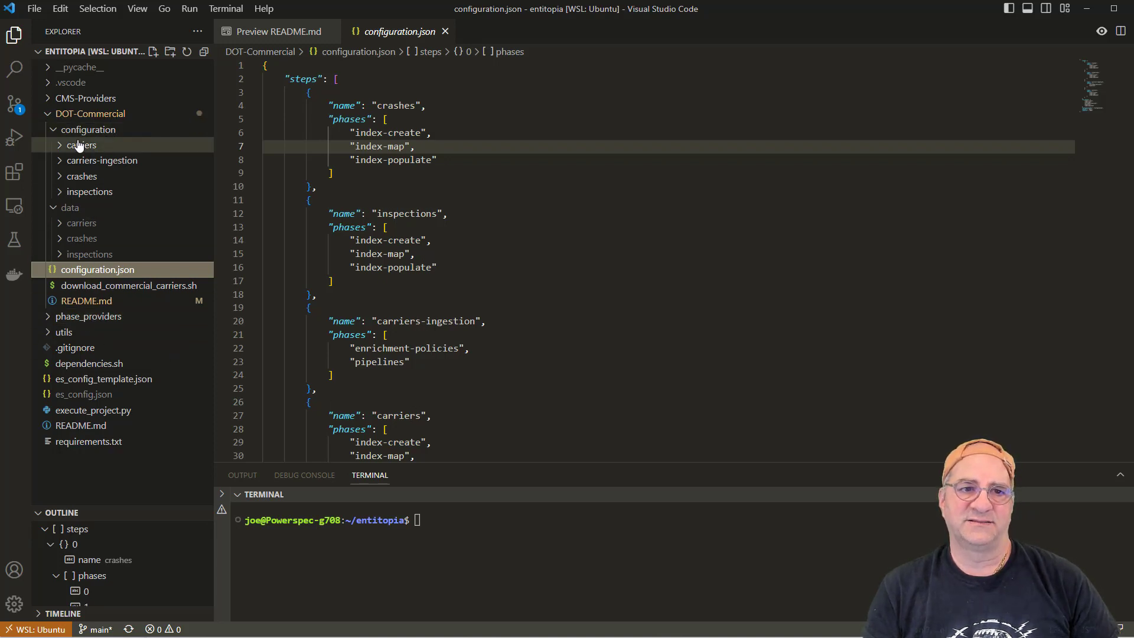
scroll(479, 353, down, 6)
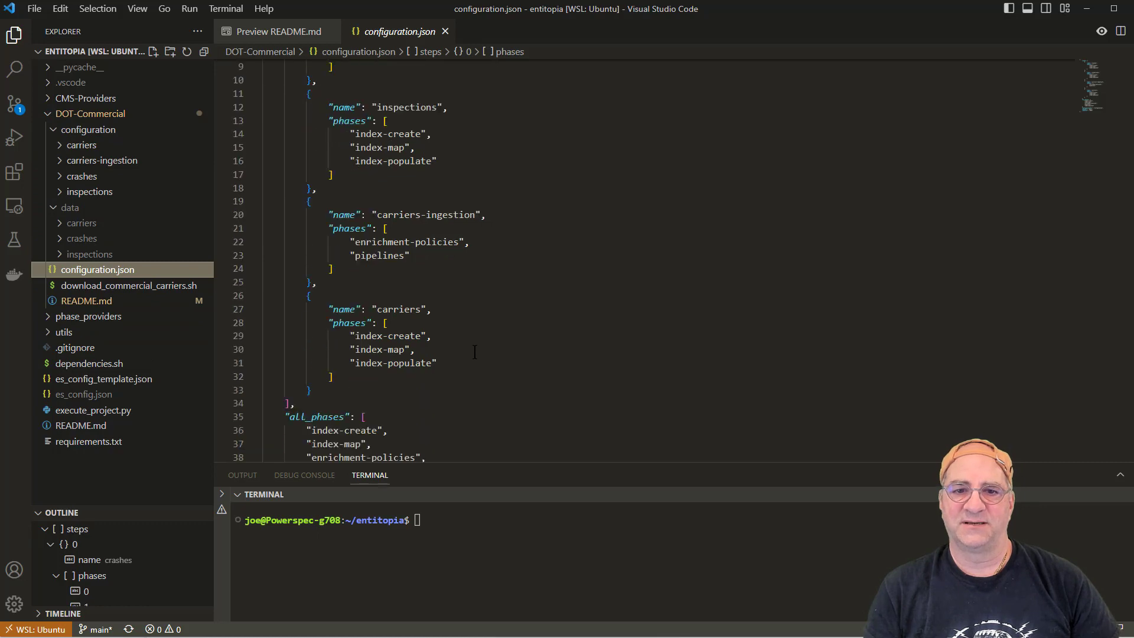
scroll(475, 353, up, 6)
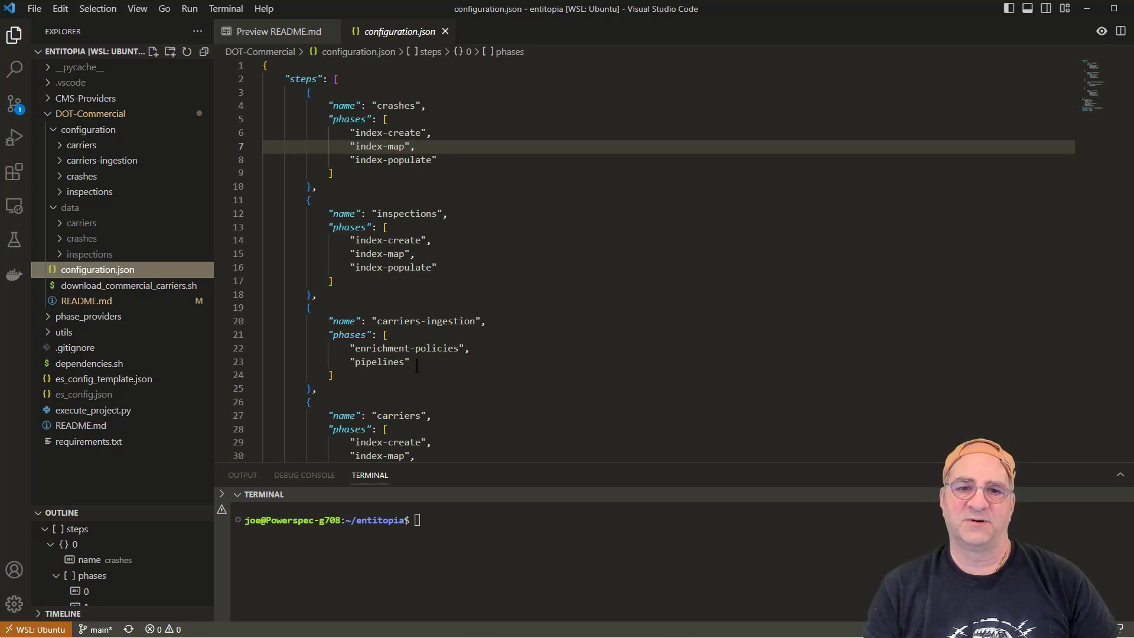
scroll(392, 369, down, 2)
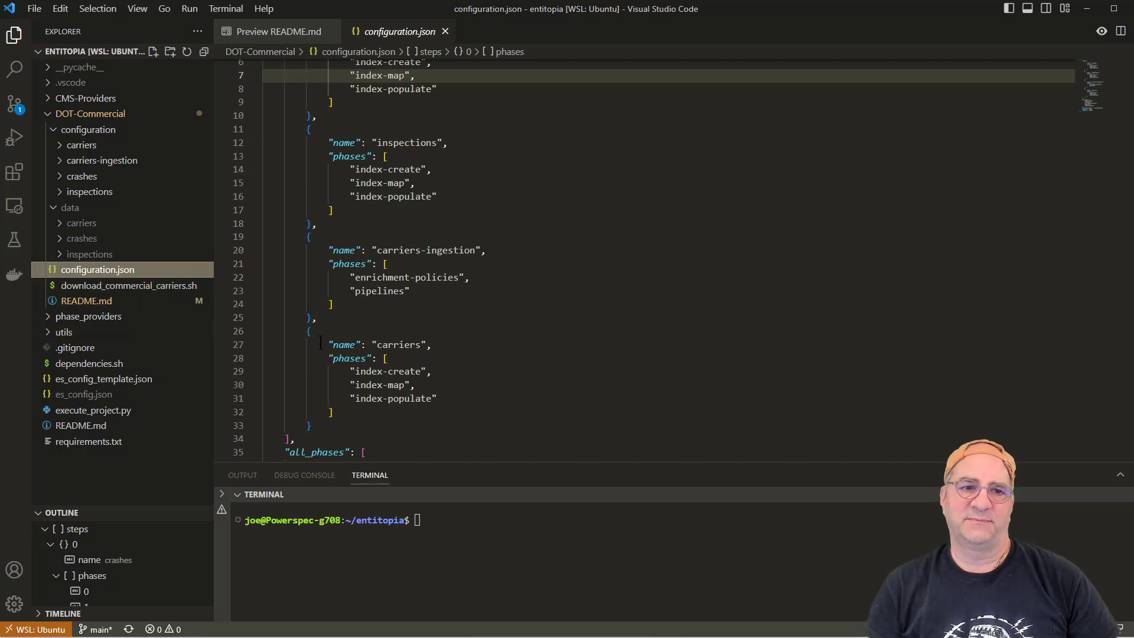
Step: Enlarge the terminal and edit the recalled execute_project.py command to use --project=DOT-Commercial, adding a --step option
drag(604, 461, 595, 172)
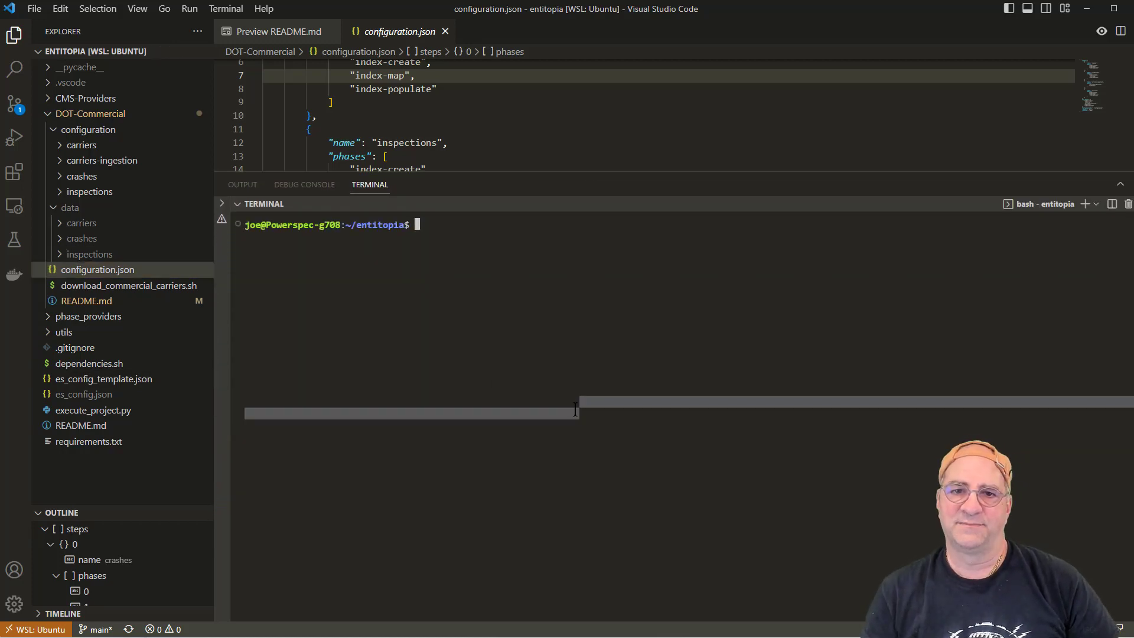
key(Up)
key(Up)
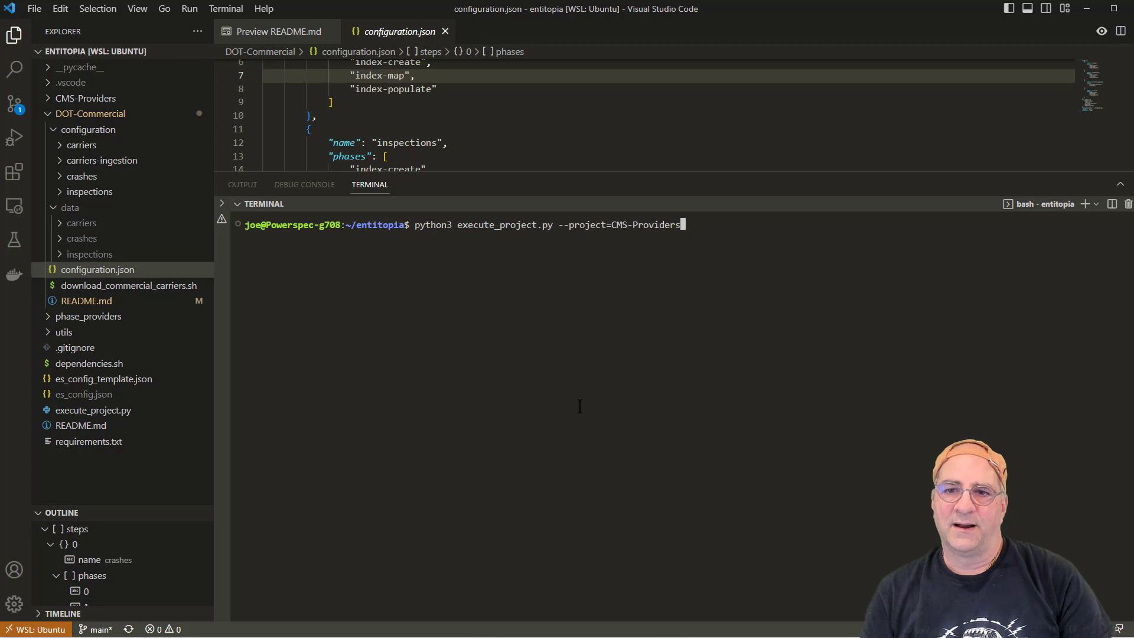
key(BackSpace)
key(BackSpace)
key(BackSpace)
key(BackSpace)
key(BackSpace)
key(BackSpace)
key(BackSpace)
key(BackSpace)
key(BackSpace)
key(BackSpace)
key(BackSpace)
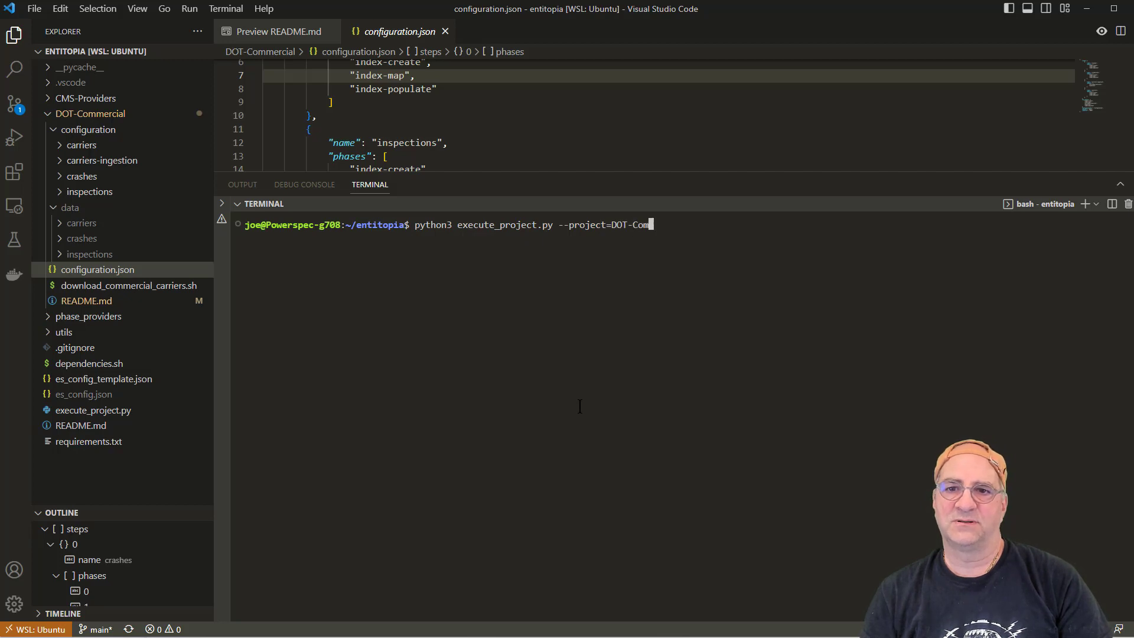
key(BackSpace)
key(BackSpace)
text(merc)
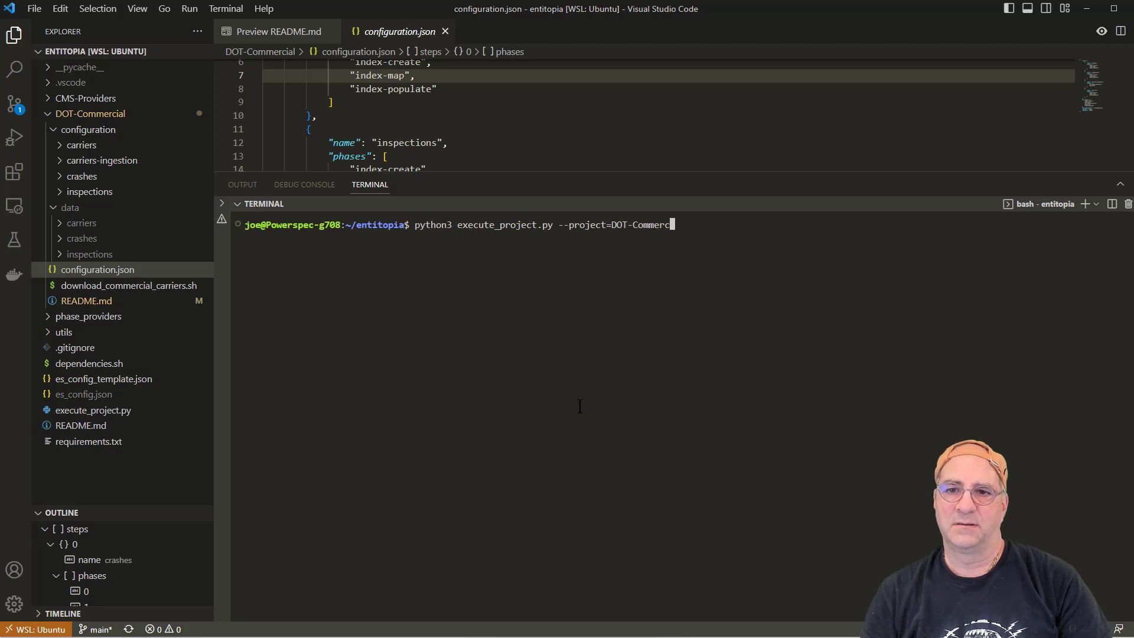
text(ial --step)
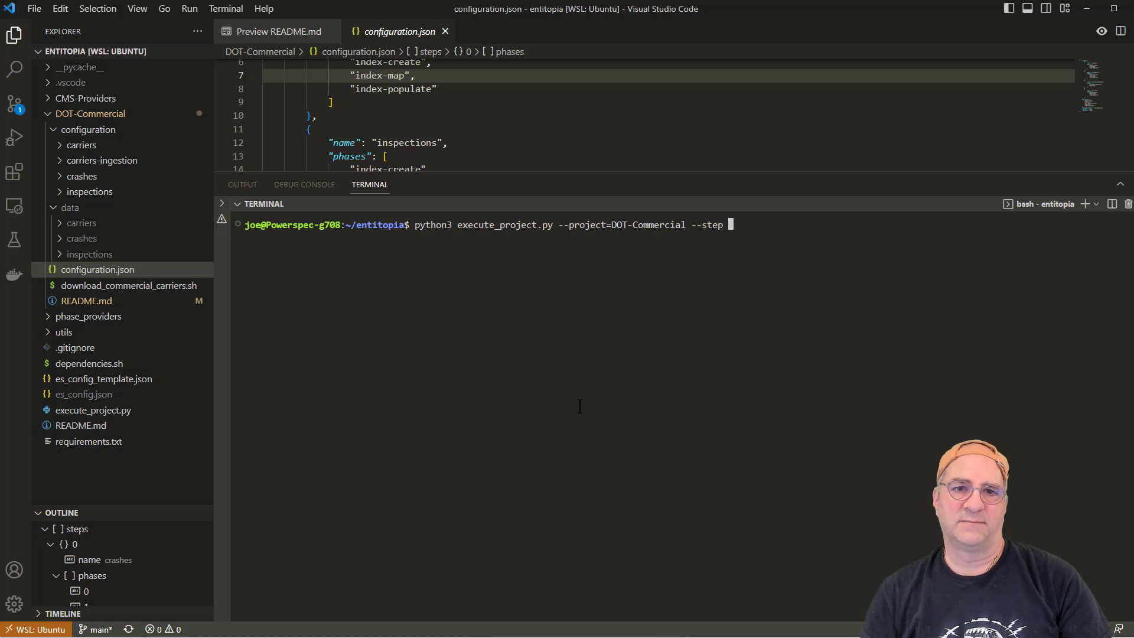
Step: Complete the command with --step=crashes and run it to load the crashes data
scroll(545, 105, up, 2)
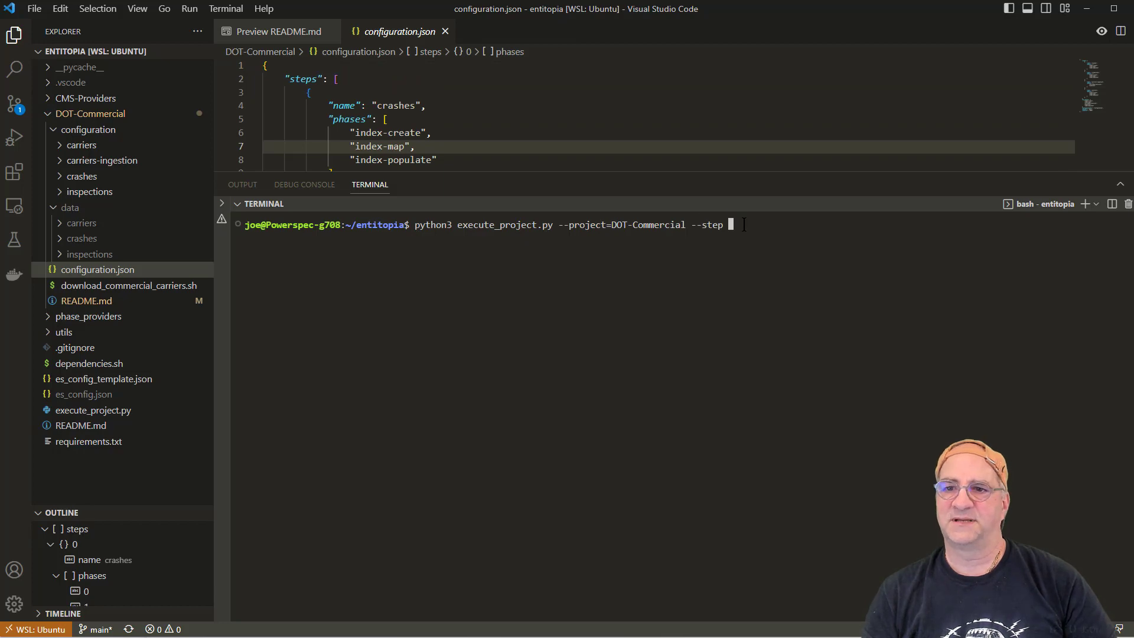
key(BackSpace)
text(=)
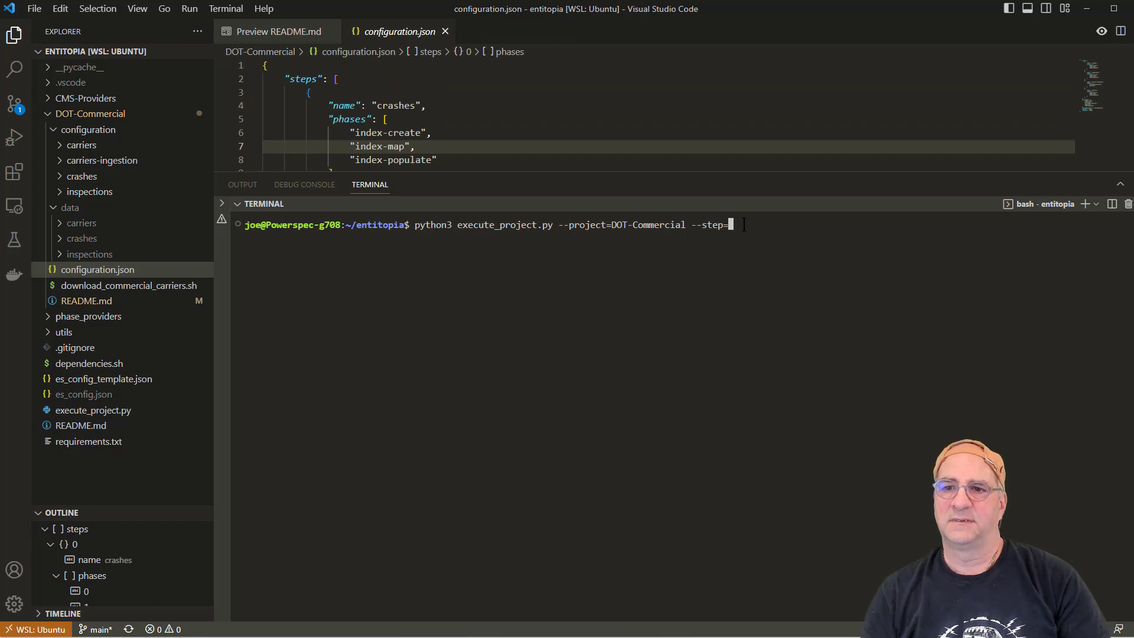
text(crashes)
key(Return)
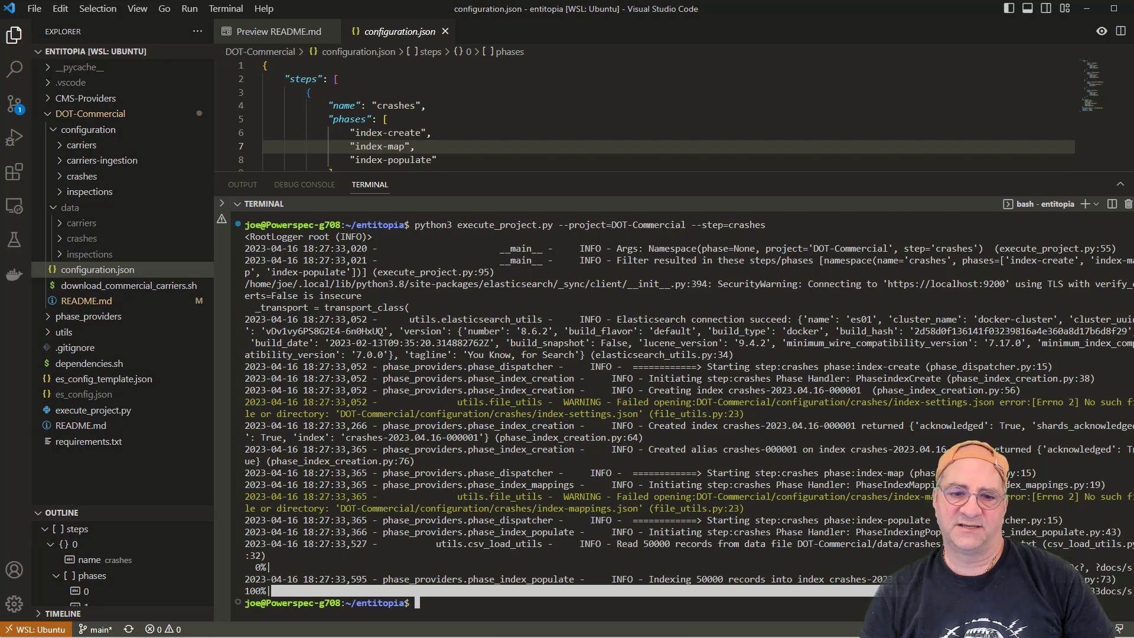
Step: Switch to Elastic in the browser, reload the indices, and check the document count of the crashes index
key(alt+Tab)
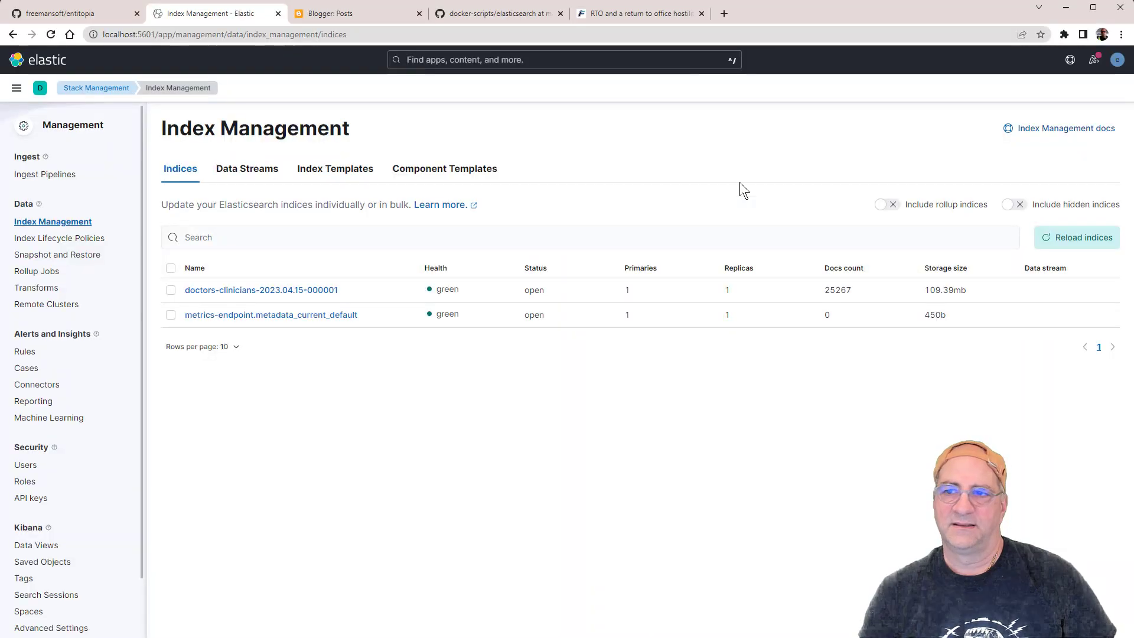
click(1046, 244)
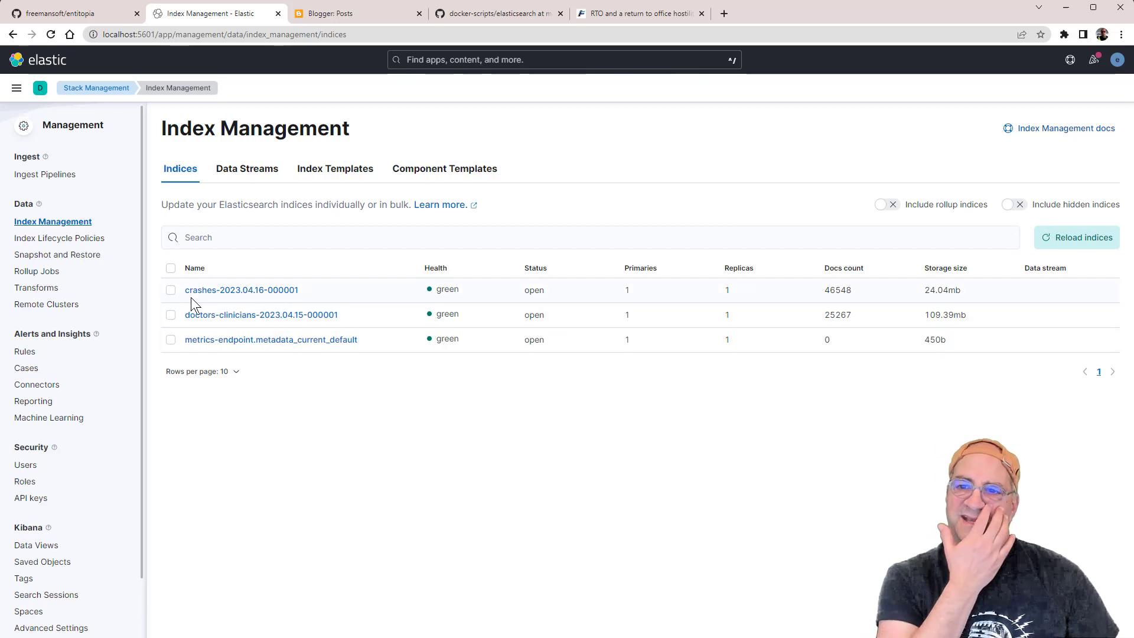
double_click(827, 288)
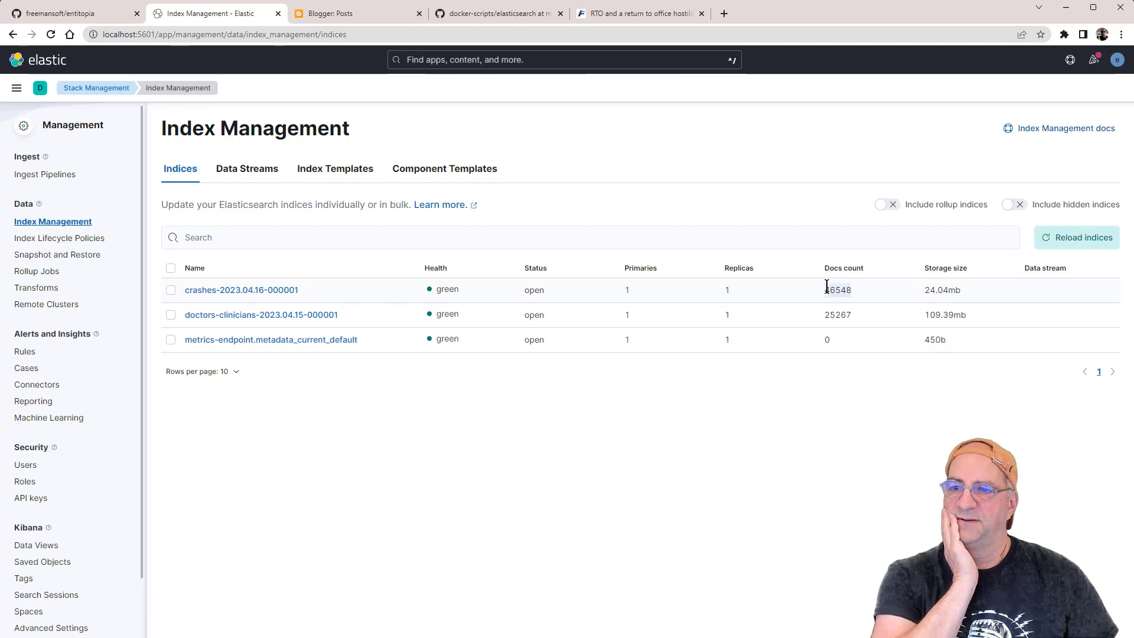
click(1081, 237)
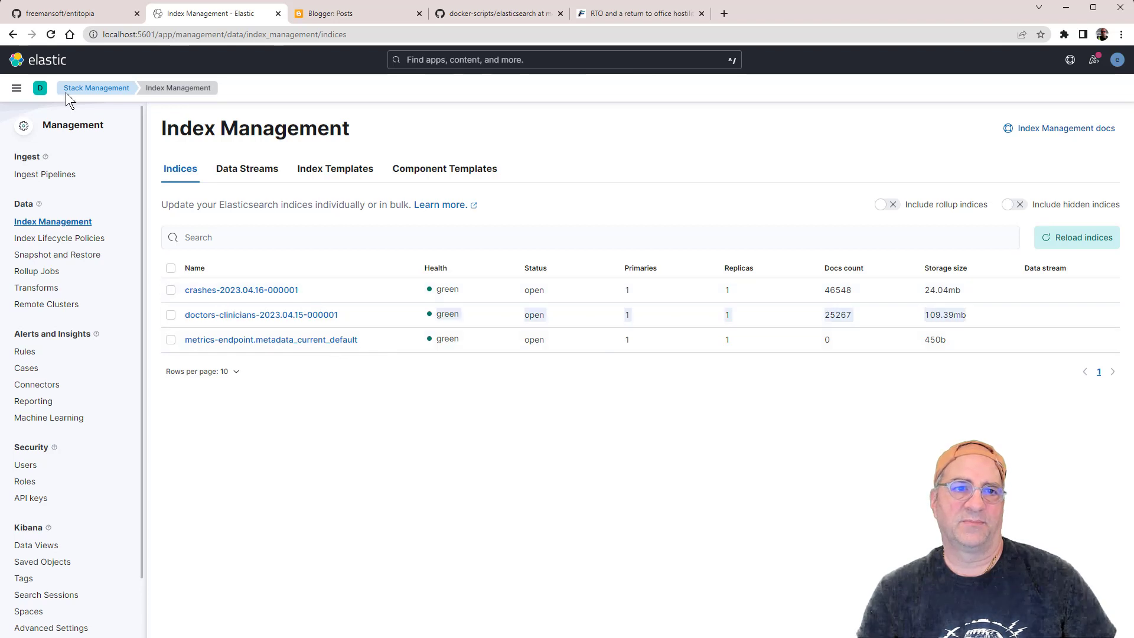
Step: Show the crashes-000001 documents in Discover
click(12, 91)
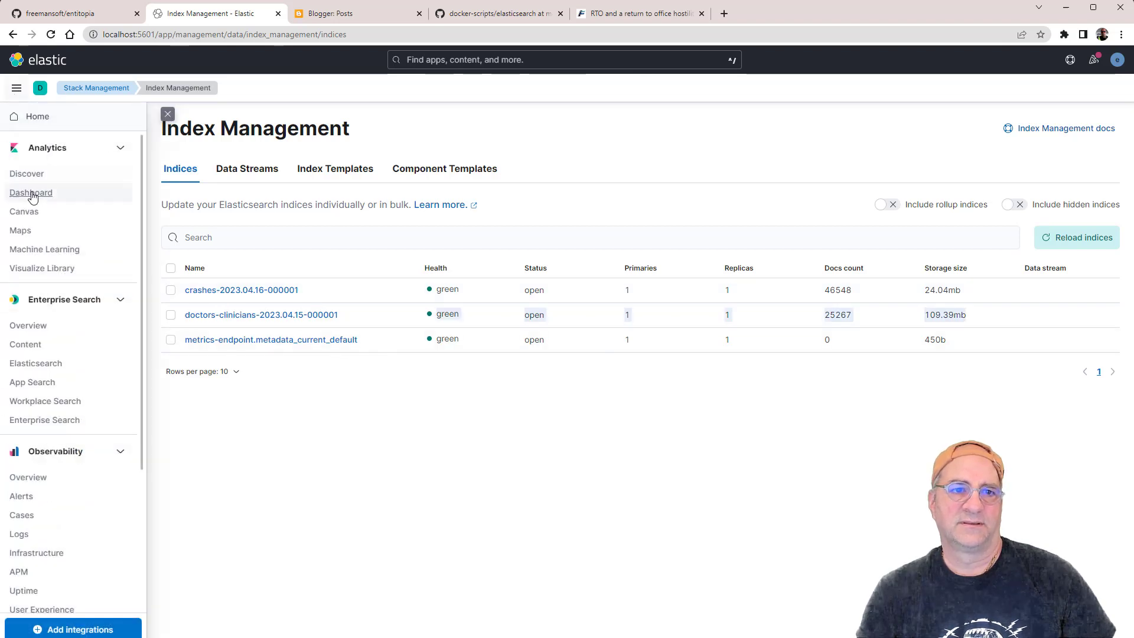
click(30, 176)
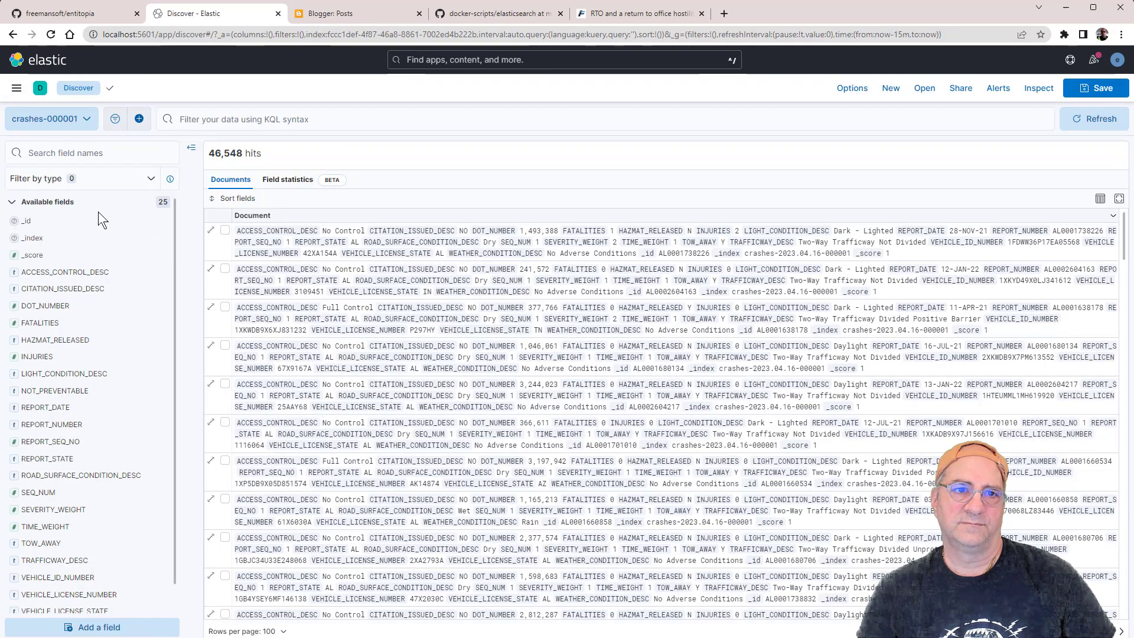
click(86, 119)
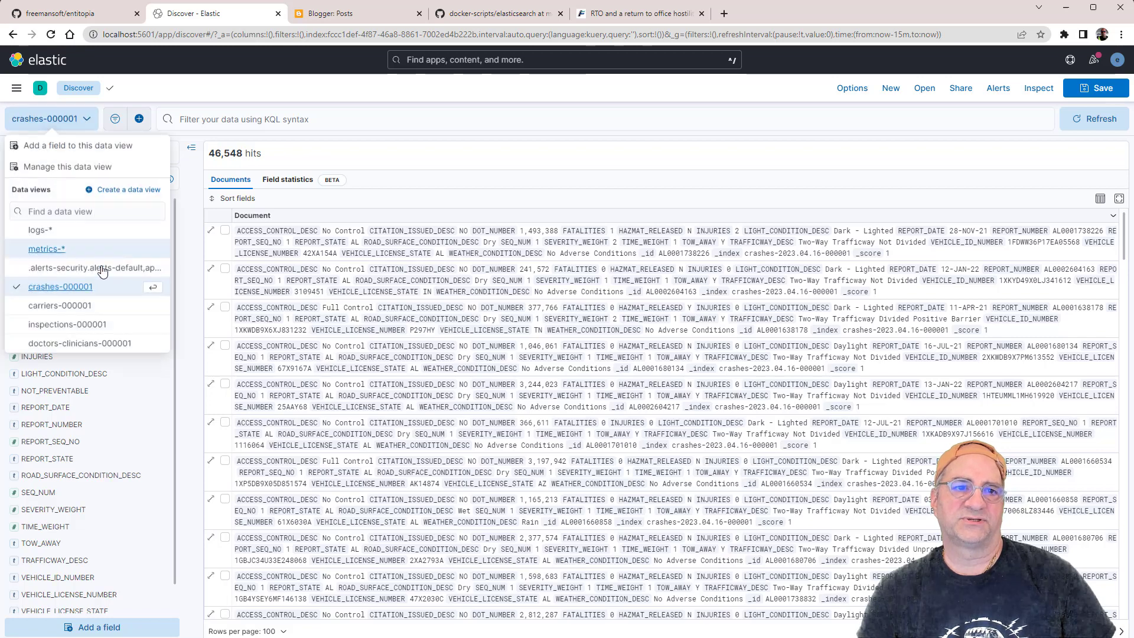
click(124, 190)
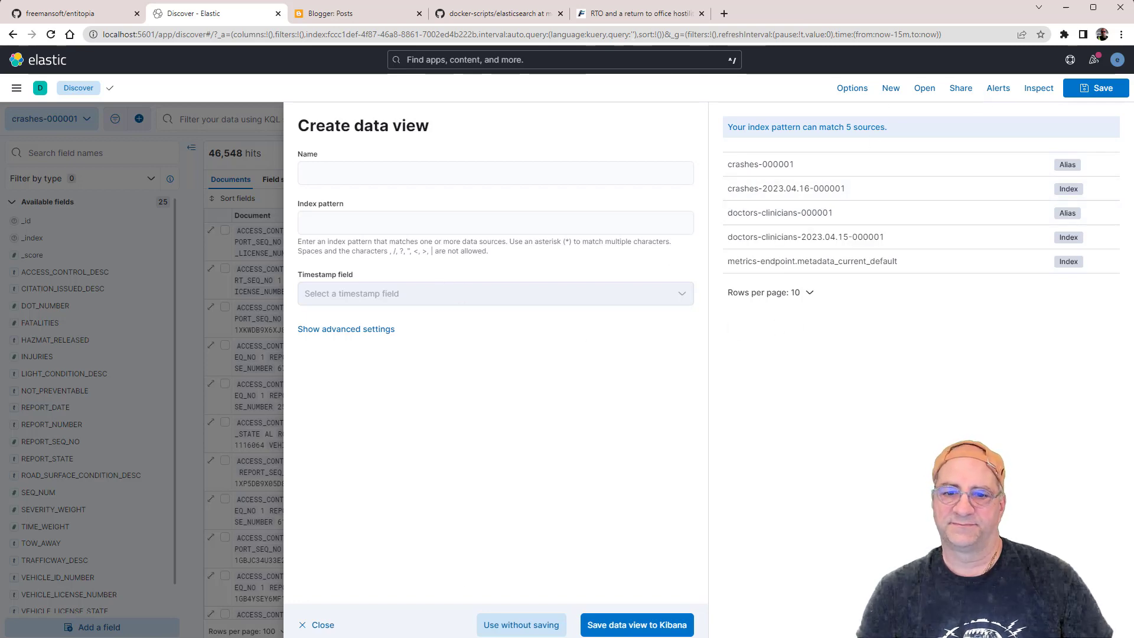
click(319, 624)
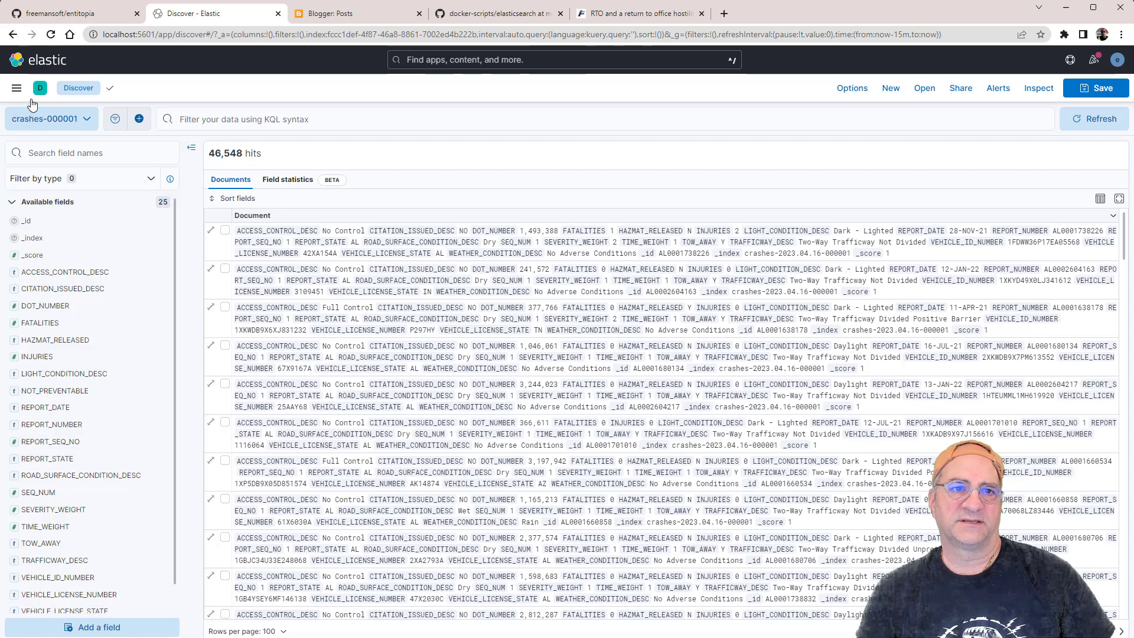
click(62, 119)
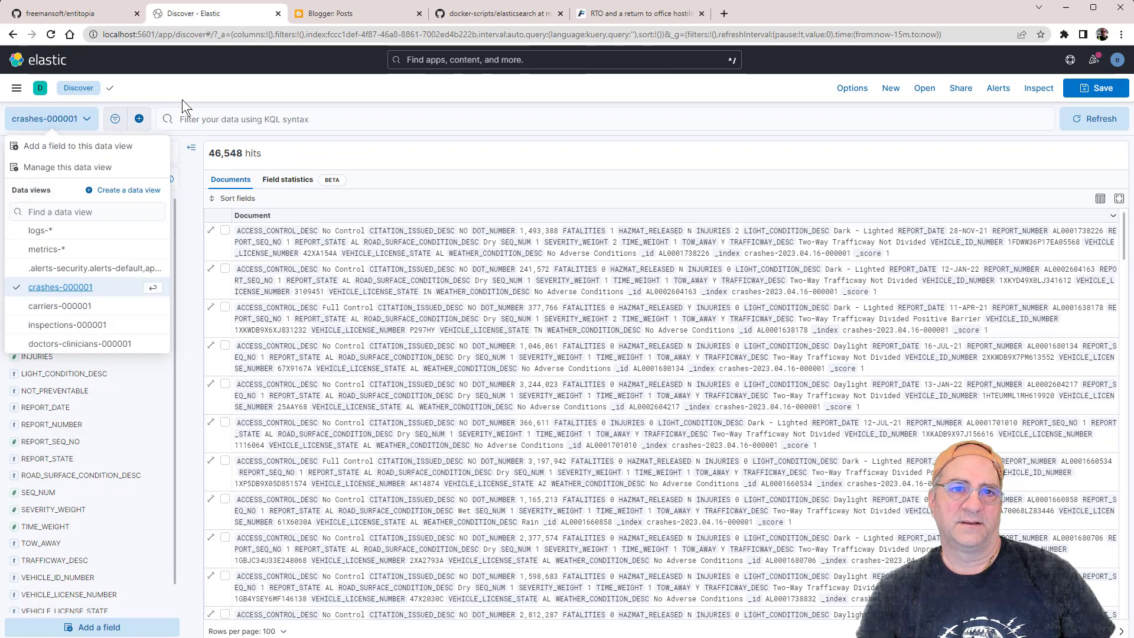
click(183, 189)
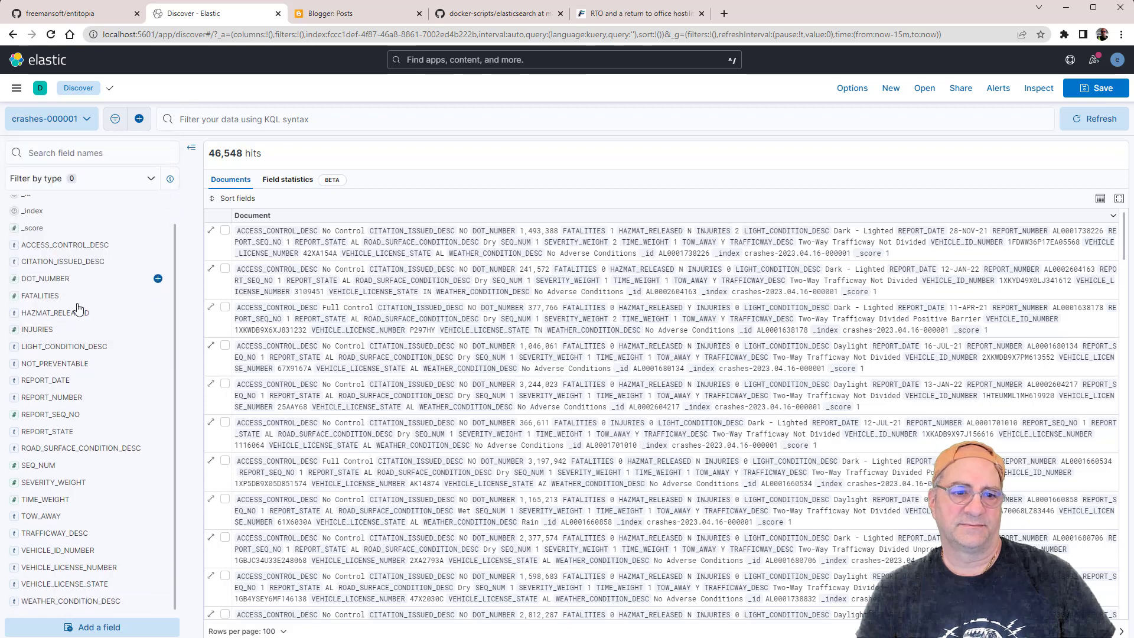
Step: Switch Discover to the carriers-000001 data view to check for documents
click(98, 125)
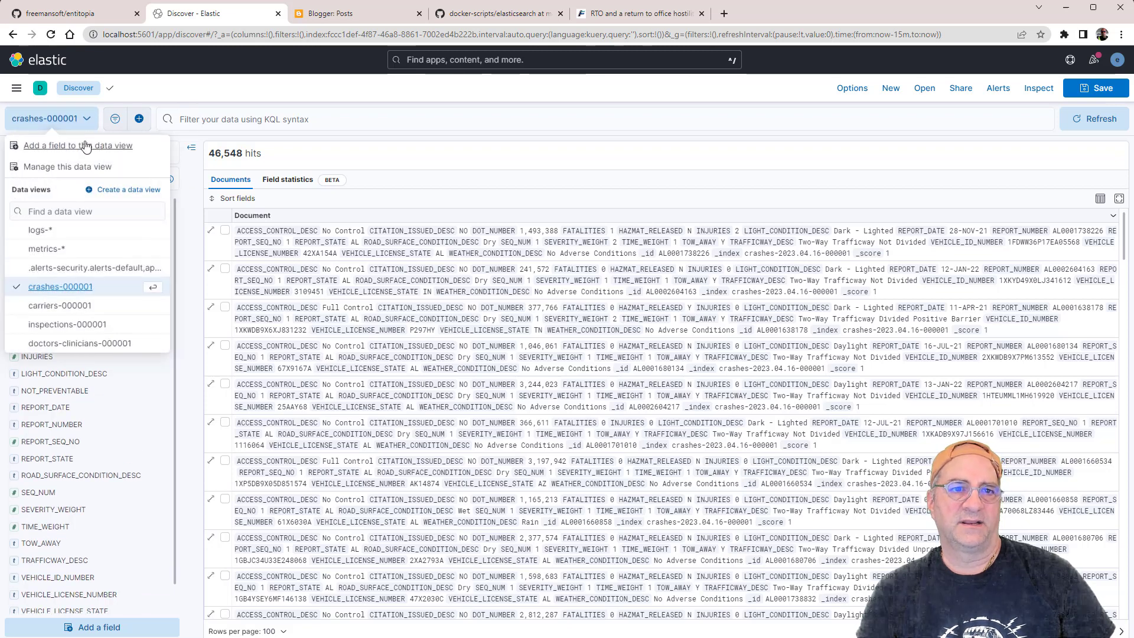
click(62, 316)
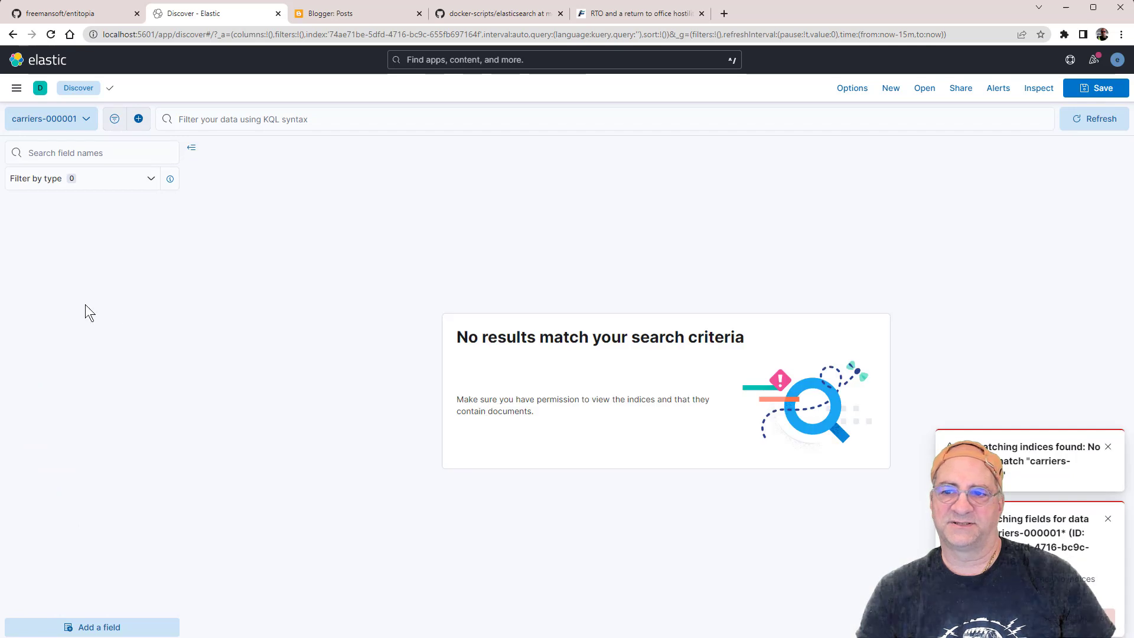
click(151, 179)
Step: Go to Stack Management and show the list of indices in Index Management
click(19, 98)
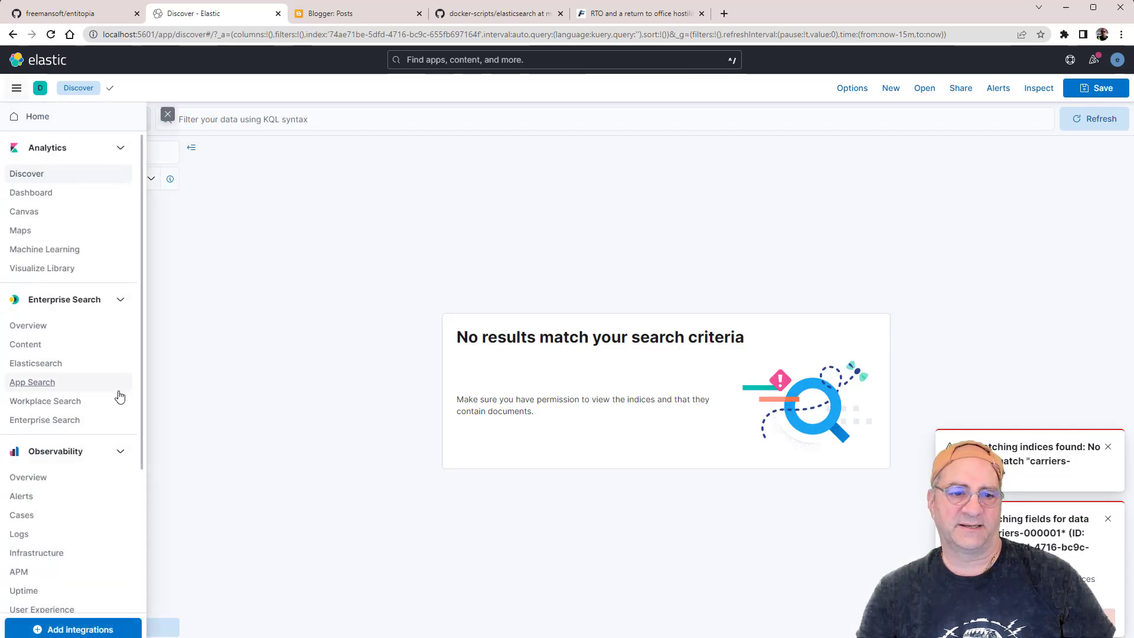
scroll(118, 391, down, 3)
click(63, 609)
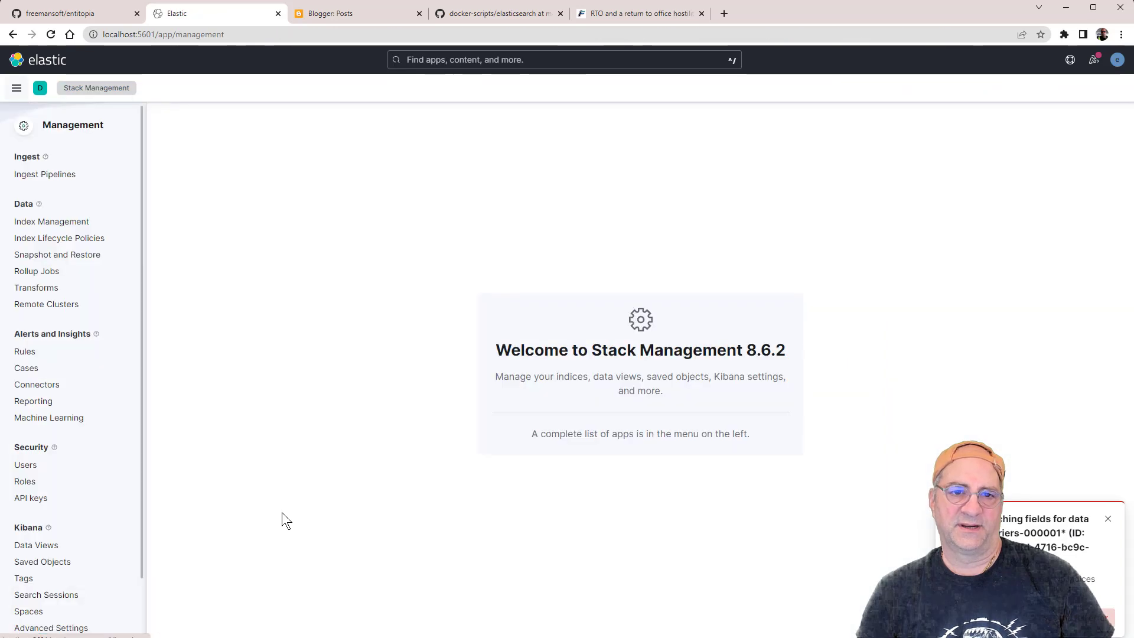
click(32, 226)
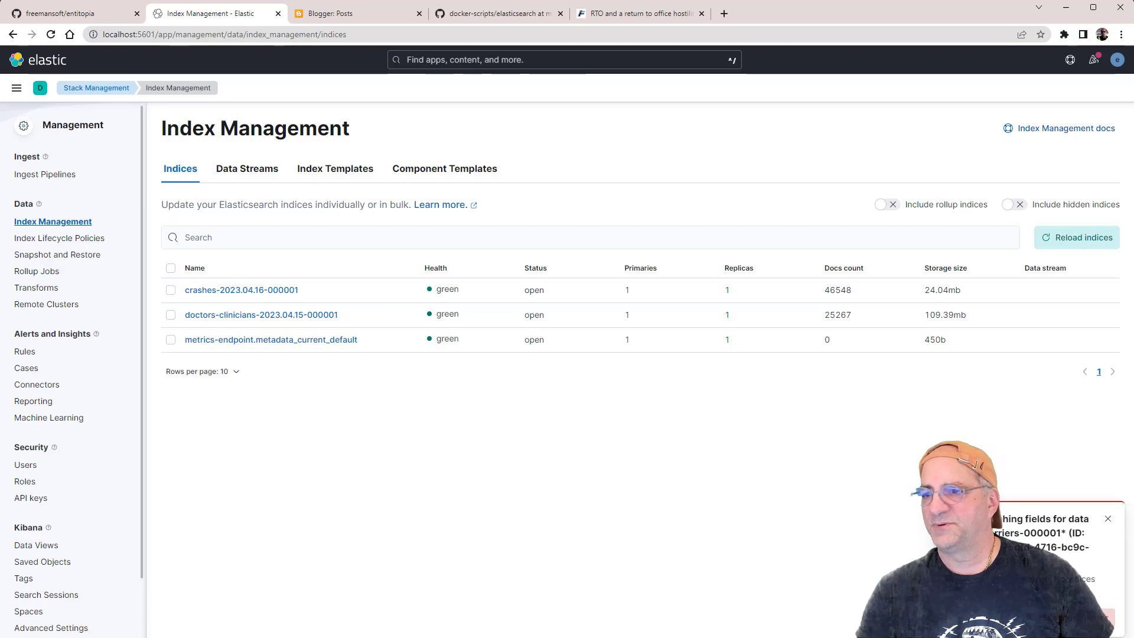
Step: Switch to Visual Studio Code and run execute_project.py for --project=DOT-Commercial with --step=inspections to load the inspections data
key(alt+Tab)
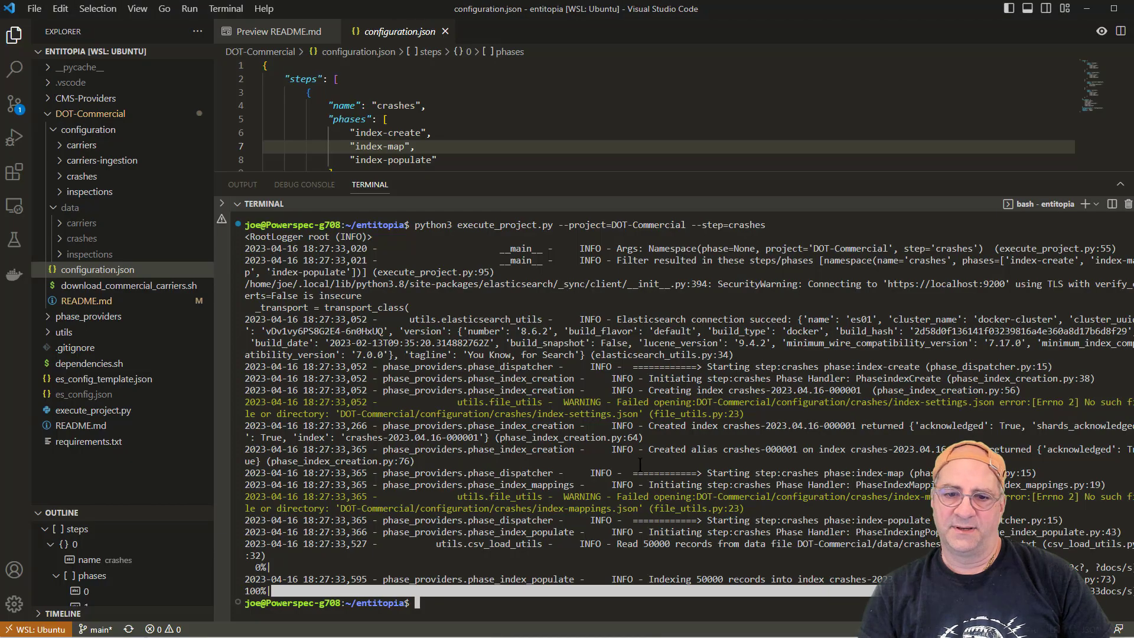
key(Up)
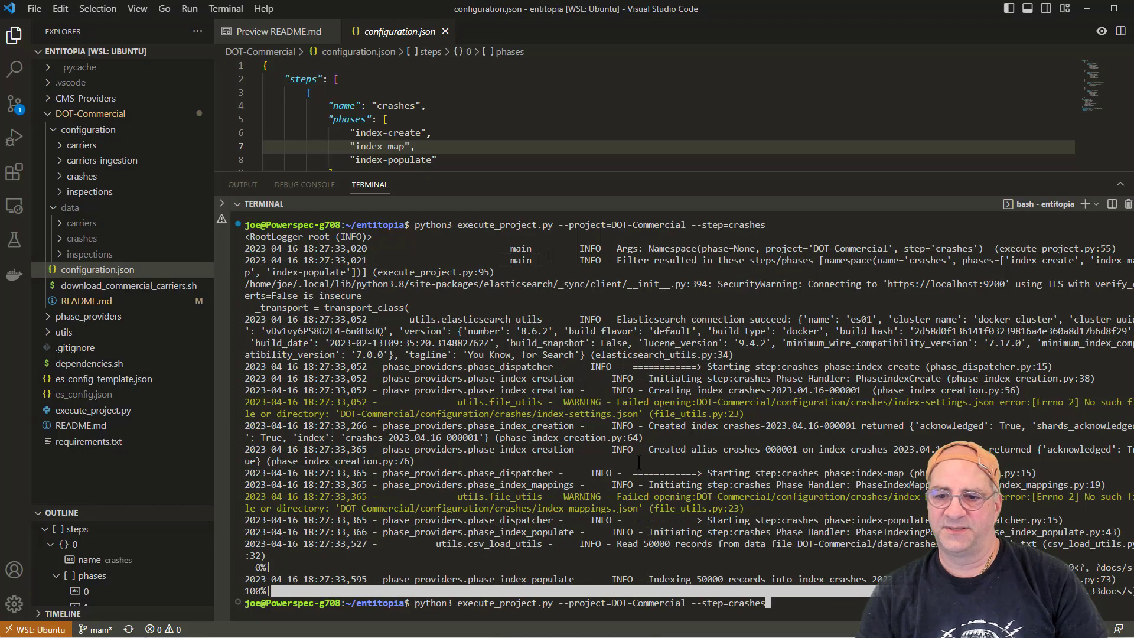
key(BackSpace)
key(BackSpace)
key(BackSpace)
key(BackSpace)
key(BackSpace)
key(BackSpace)
key(BackSpace)
text(insp)
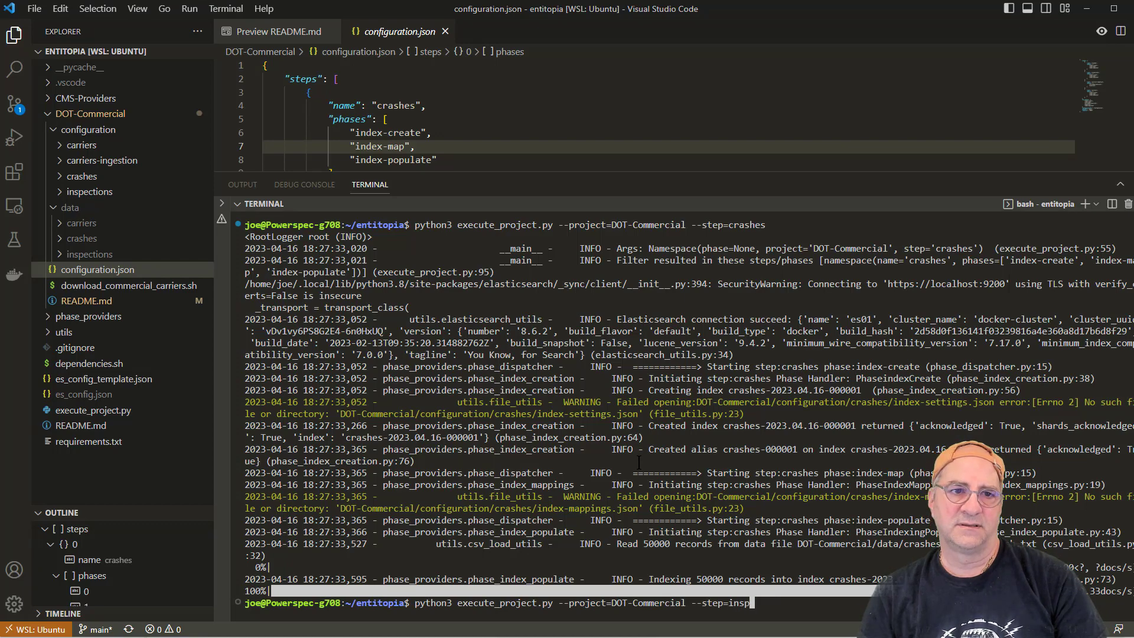
text(ections)
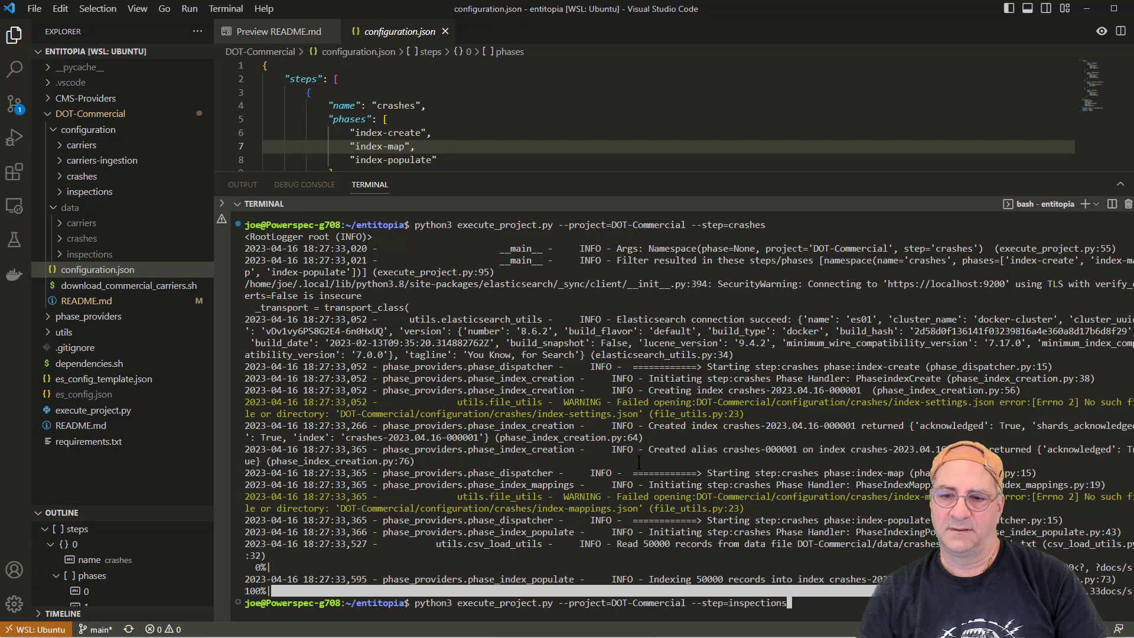
key(Return)
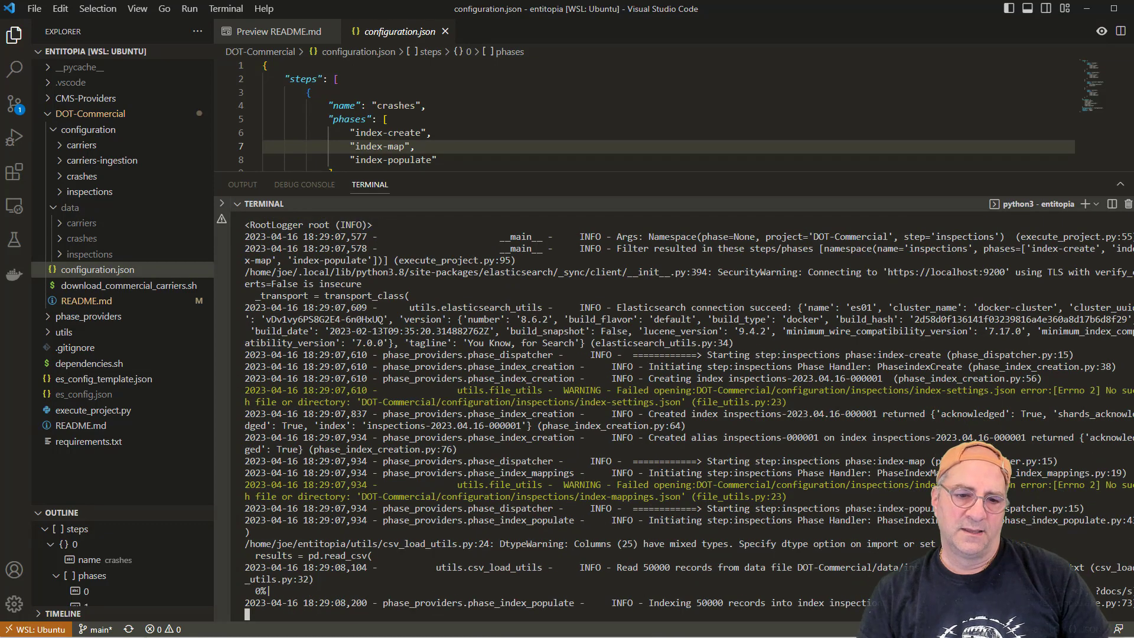
Step: Switch to Elastic in the browser, reload the indices, and review the summary, settings, mappings and stats of the inspections index
key(alt+Tab)
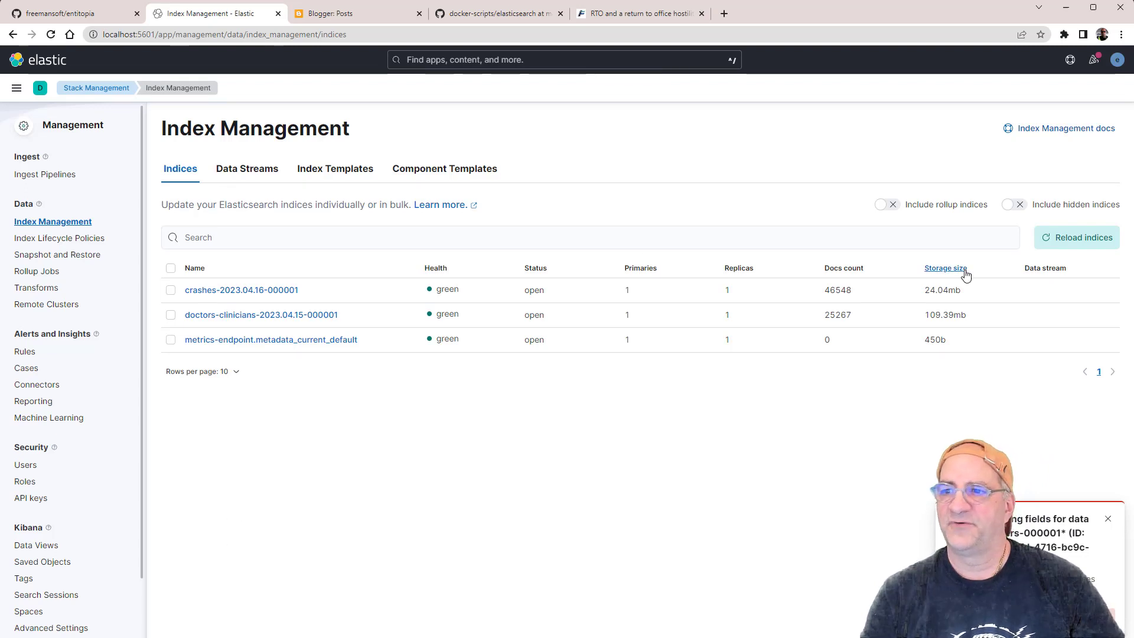
click(1039, 238)
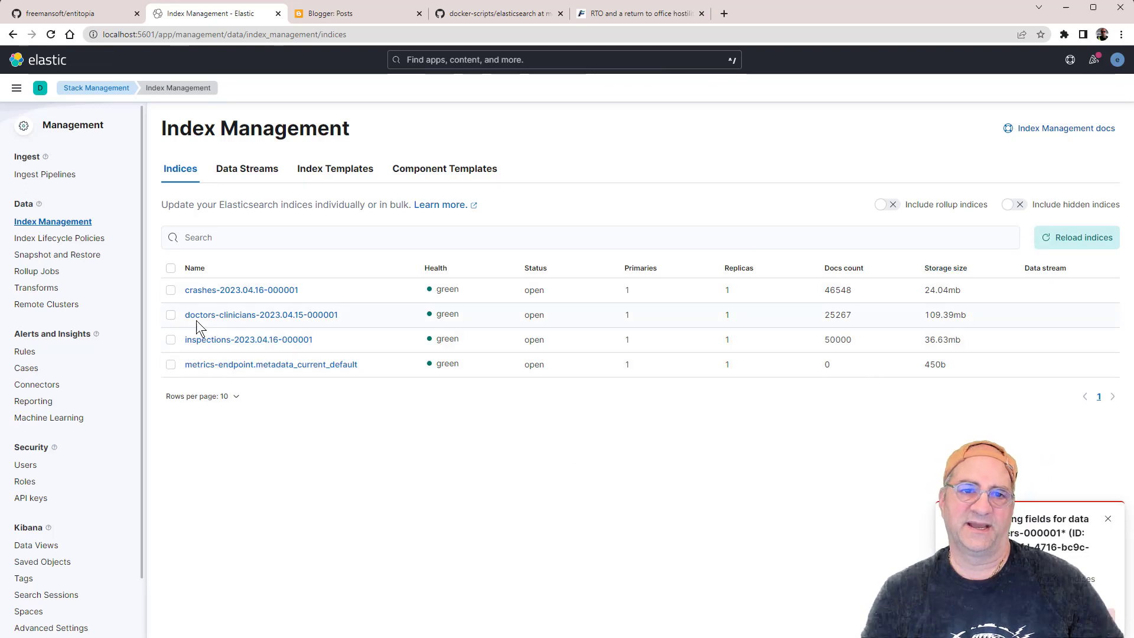
click(238, 340)
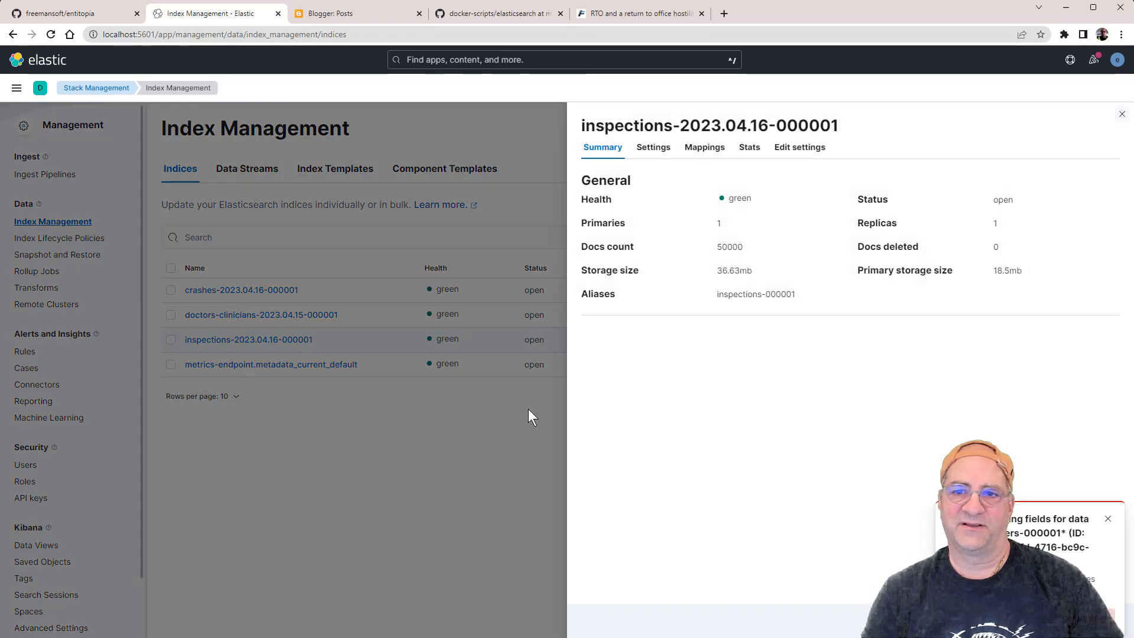
click(650, 152)
click(705, 151)
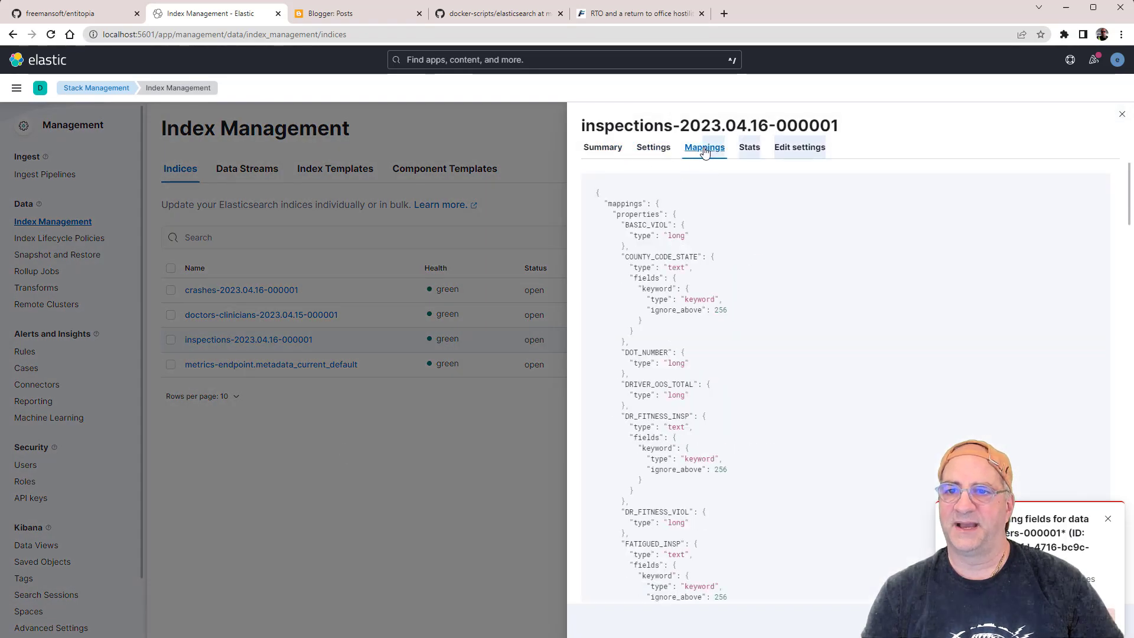
click(750, 149)
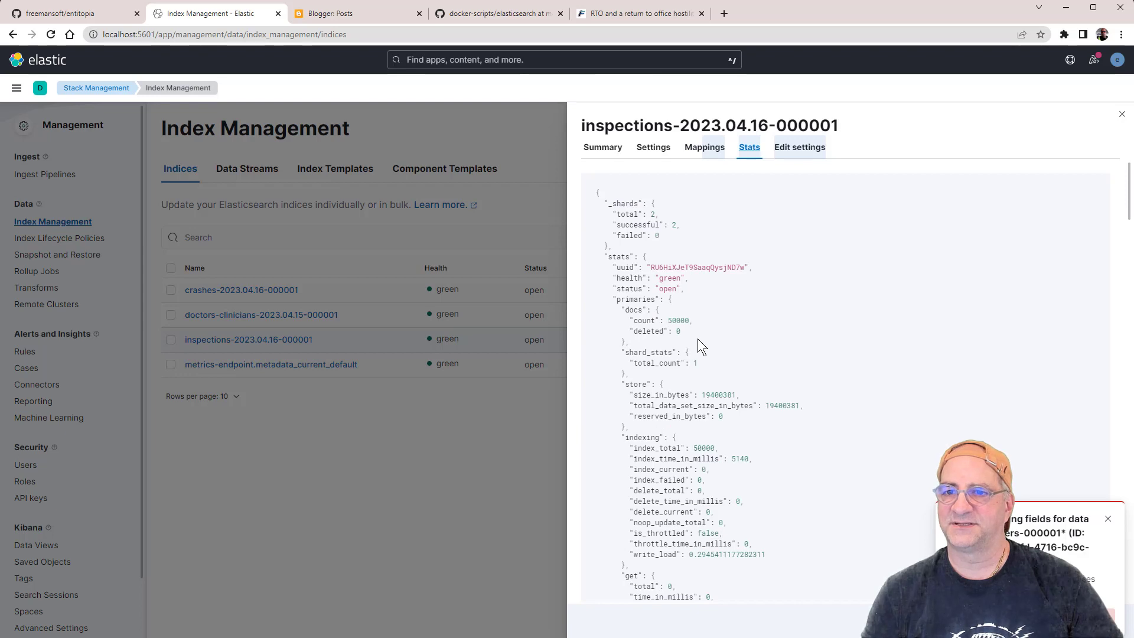
click(1122, 116)
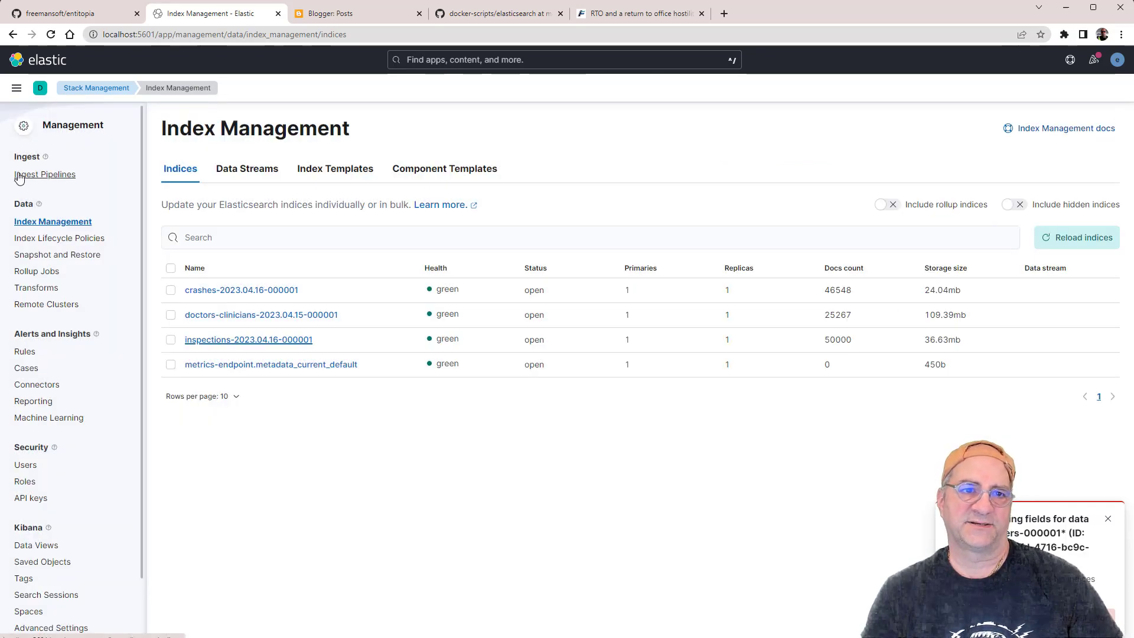
Step: Show the inspections-000001 documents in Discover
click(17, 87)
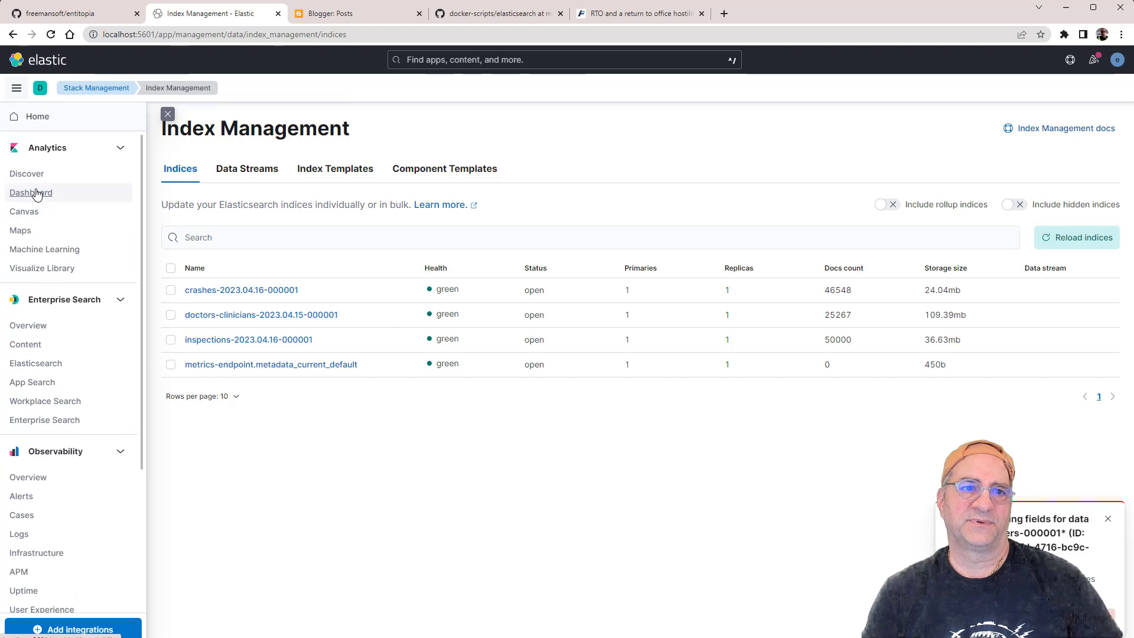
click(26, 174)
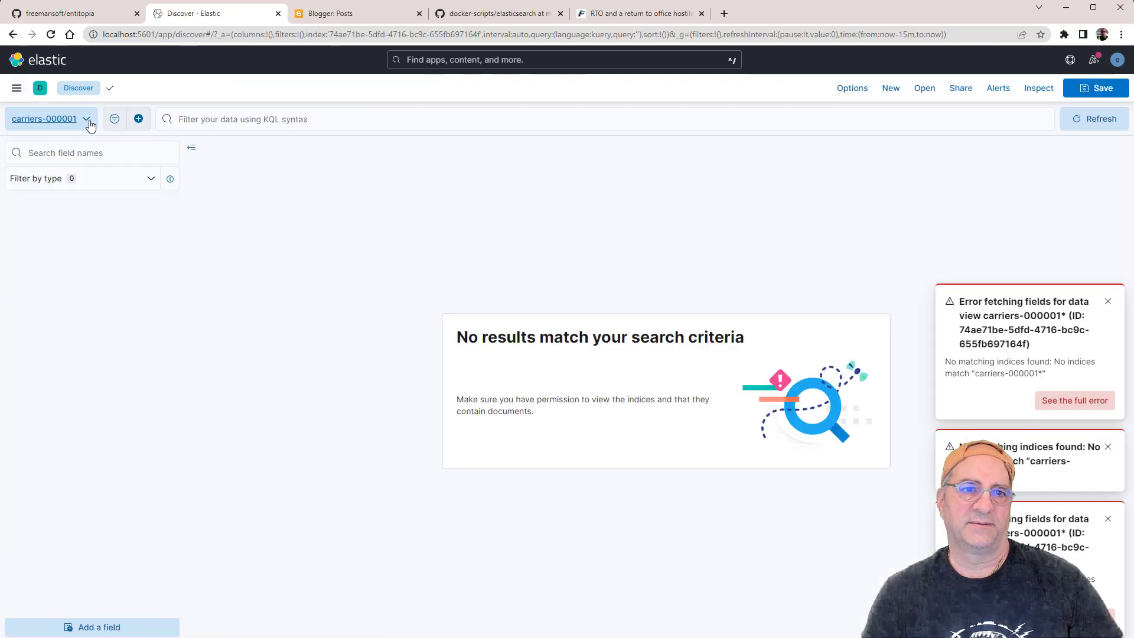
click(88, 121)
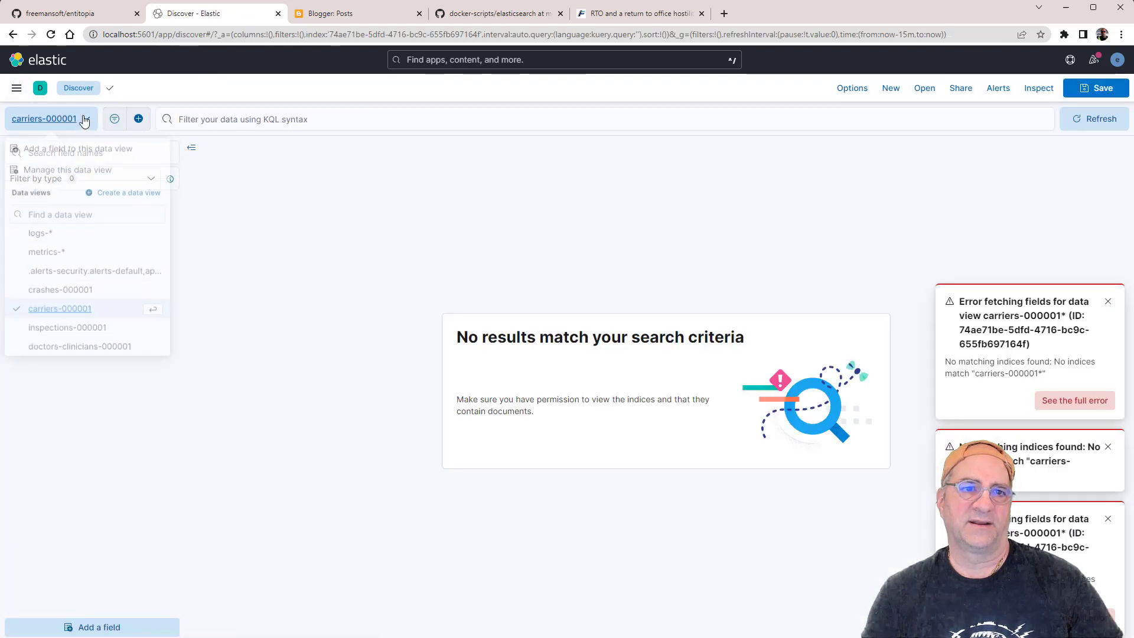
click(82, 329)
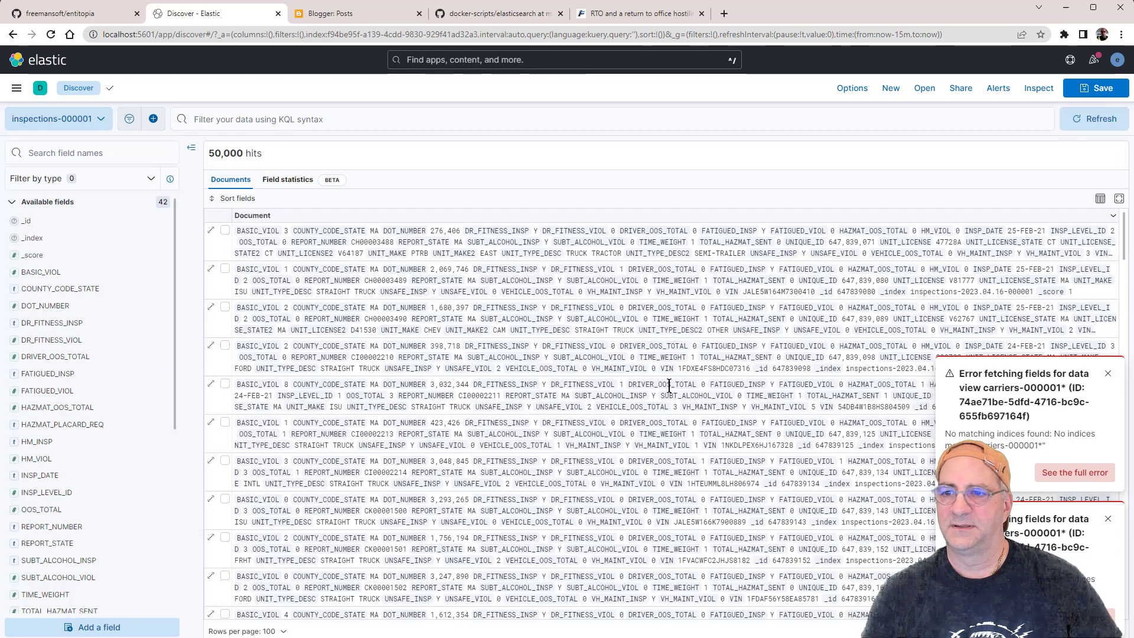
Step: Dismiss the remaining error notifications and look through the available fields of the inspections data view
click(1110, 376)
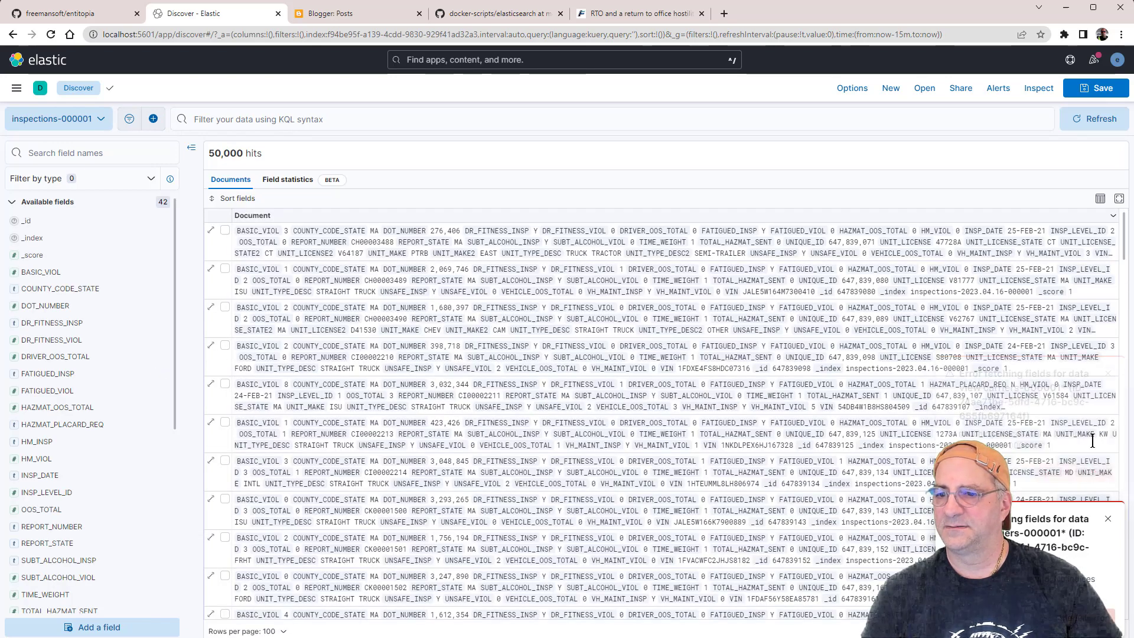
click(1108, 519)
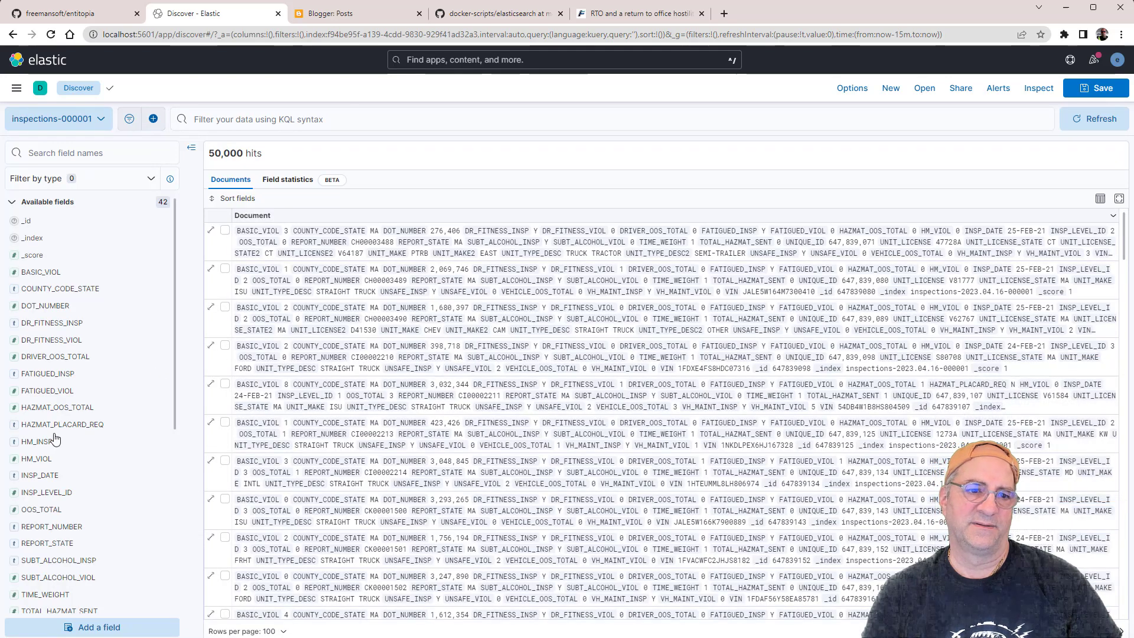
scroll(54, 434, down, 3)
scroll(54, 432, up, 3)
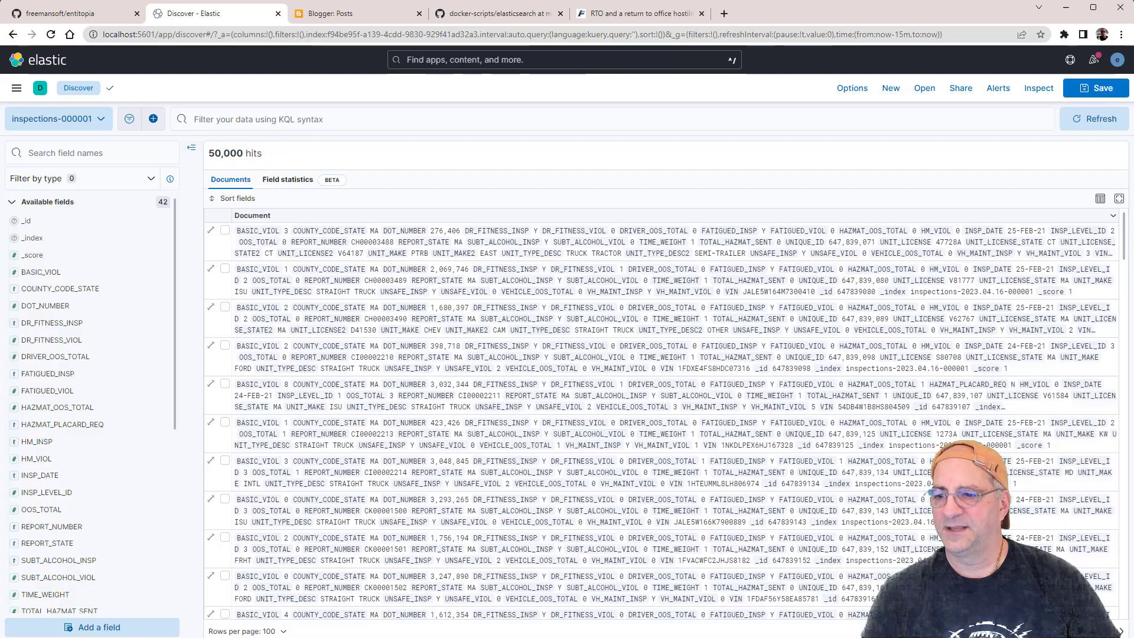
Step: Switch to Visual Studio Code, check the next step in configuration.json, and run execute_project.py for DOT-Commercial with --step=carriers-ingestion
key(alt+Tab)
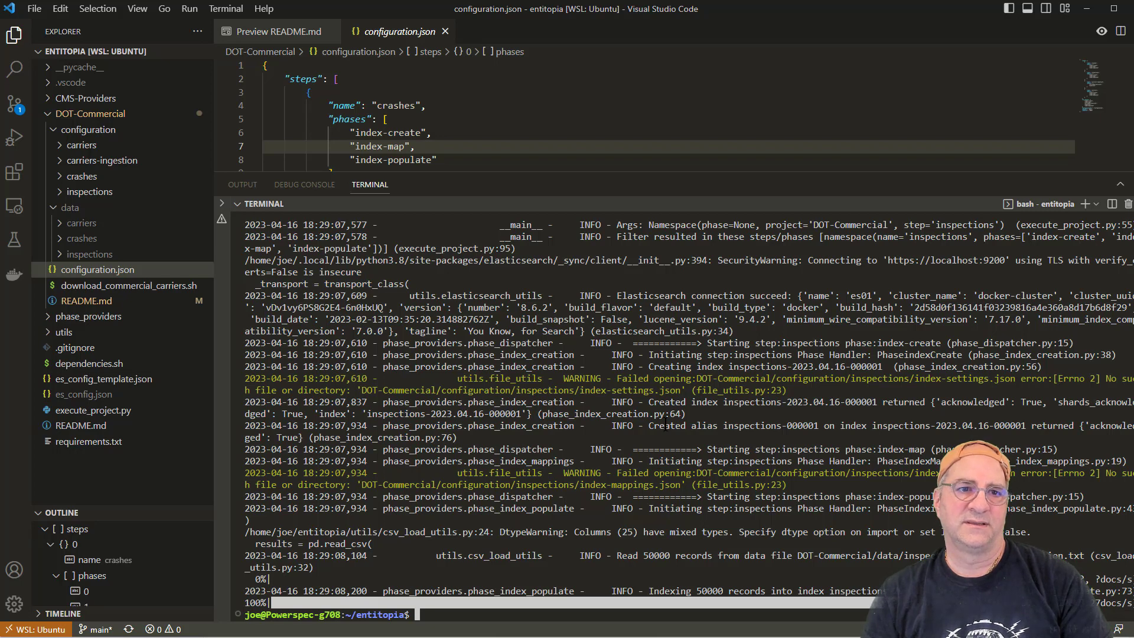
scroll(594, 116, down, 3)
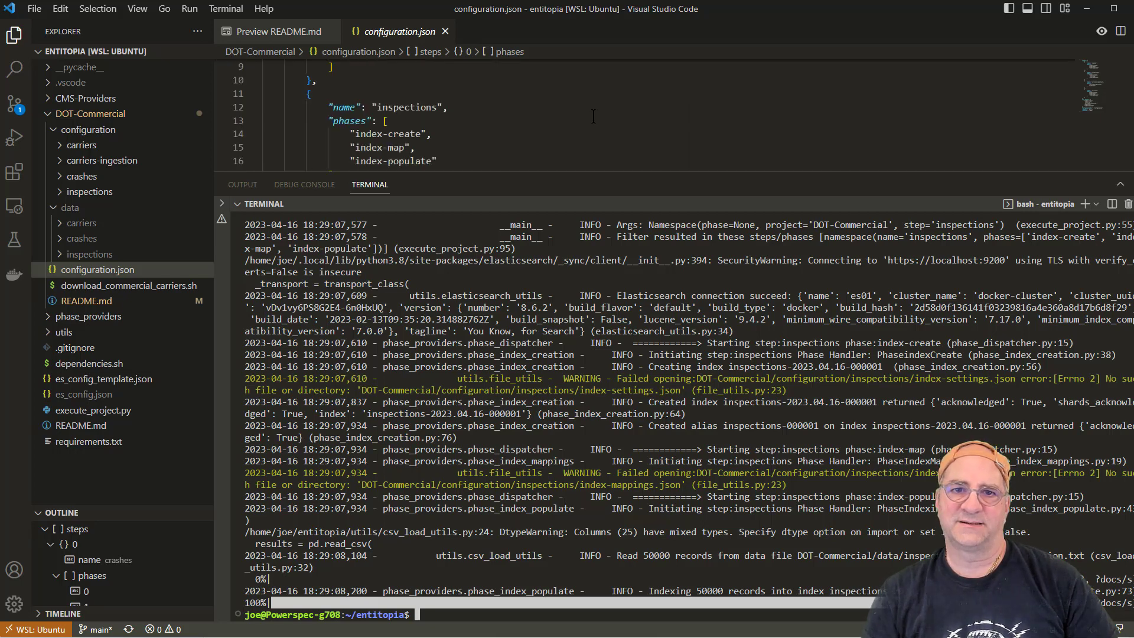
scroll(593, 117, down, 3)
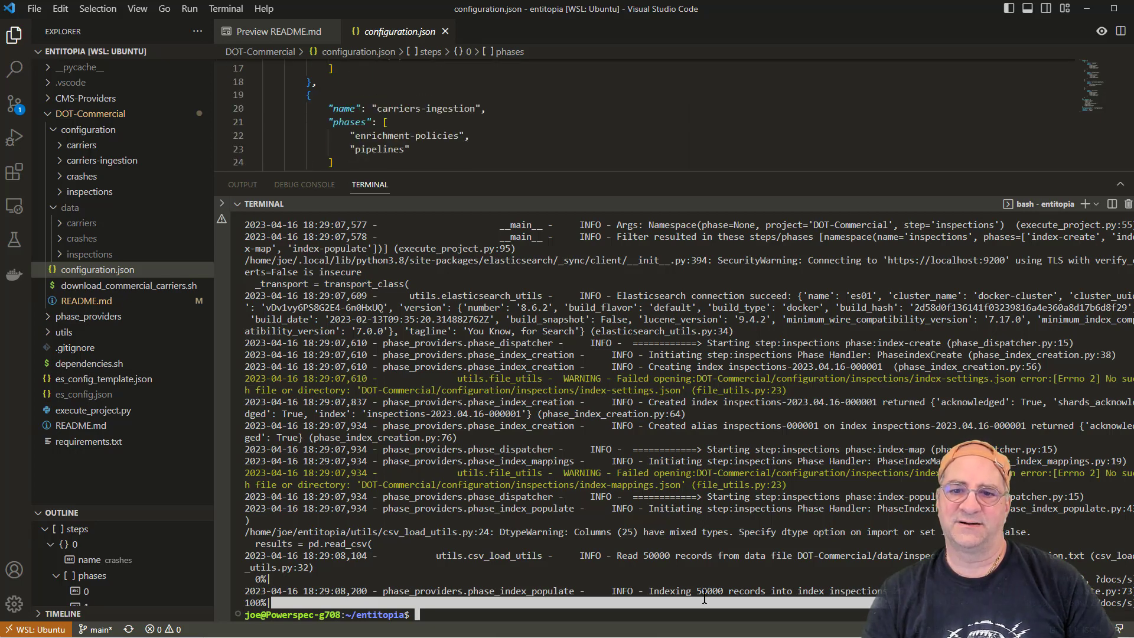
key(Up)
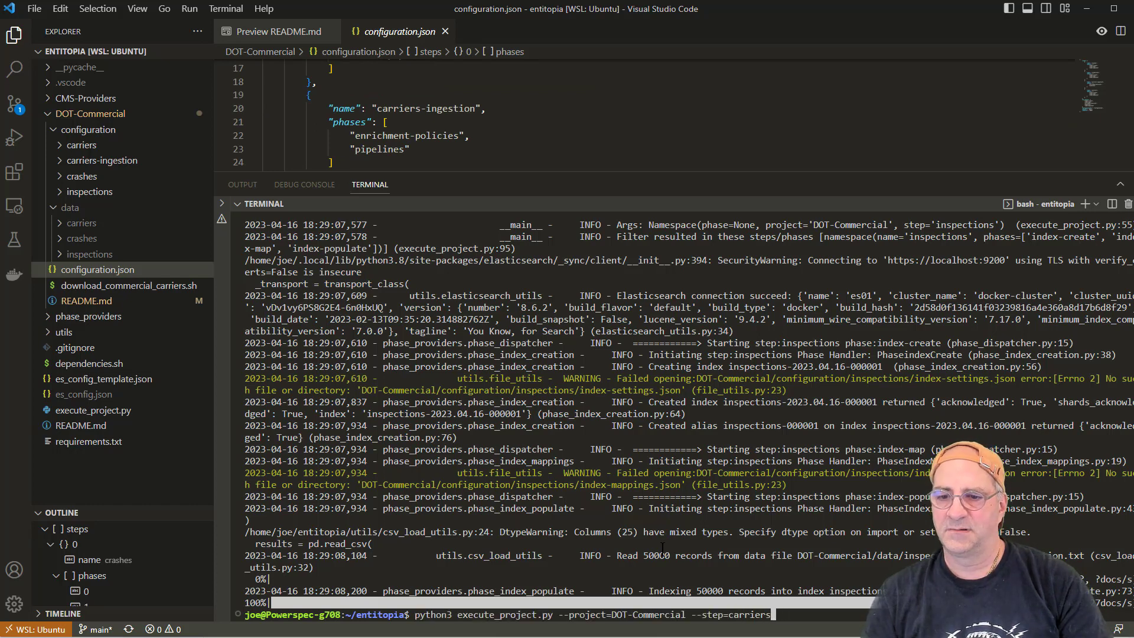
key(Return)
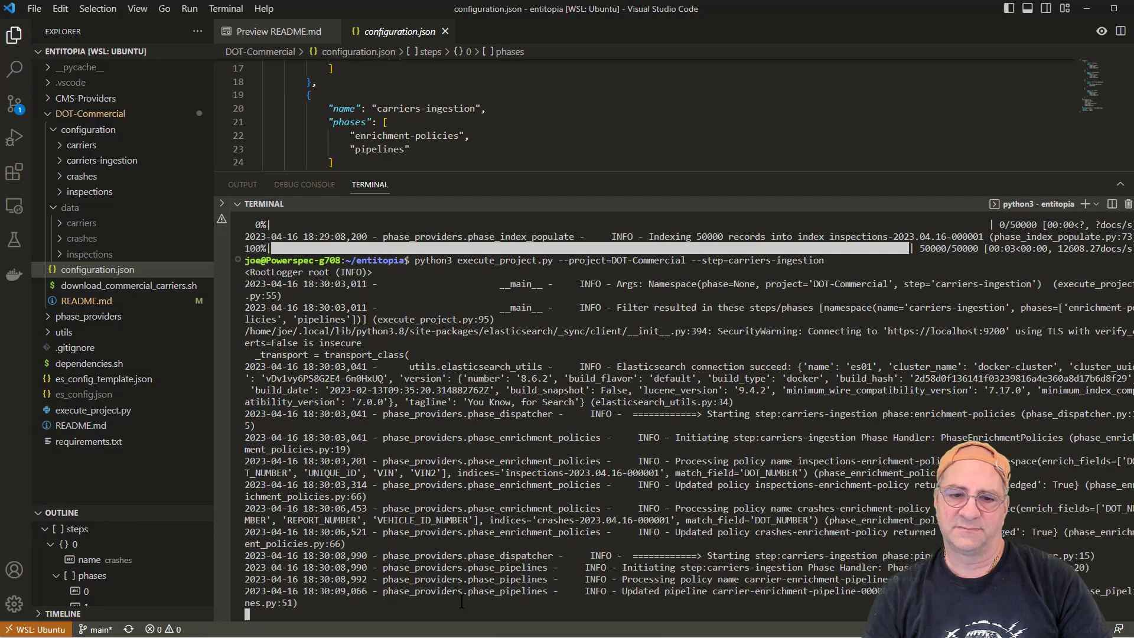
Step: Switch to Elastic in the browser and check Index Management, temporarily including hidden indices to see the enrichment policy indices
key(alt+Tab)
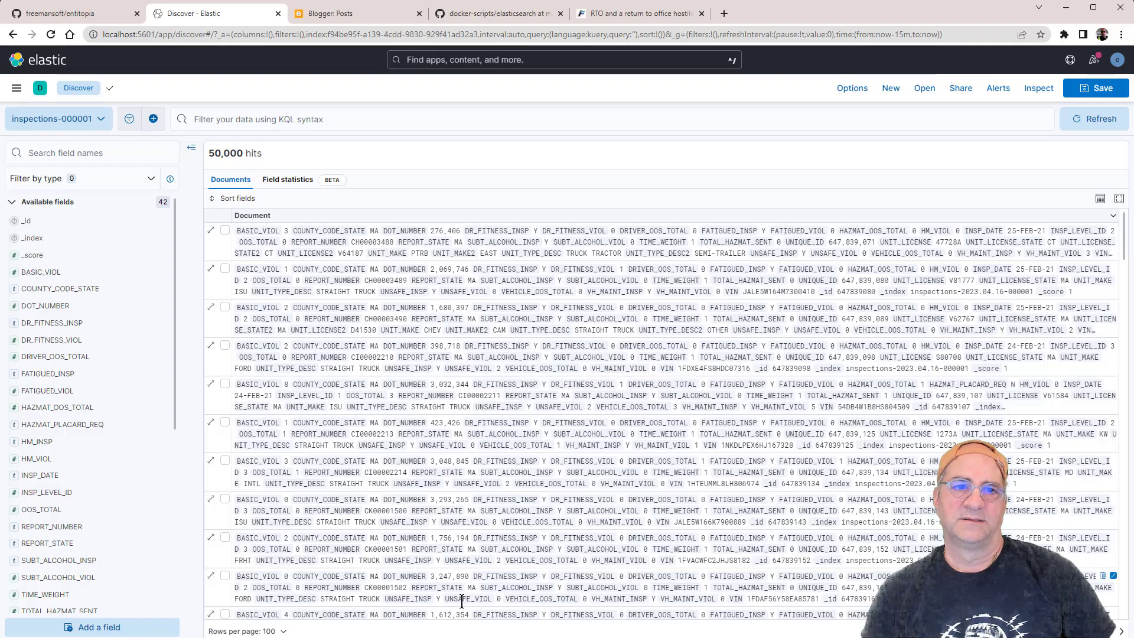
click(18, 89)
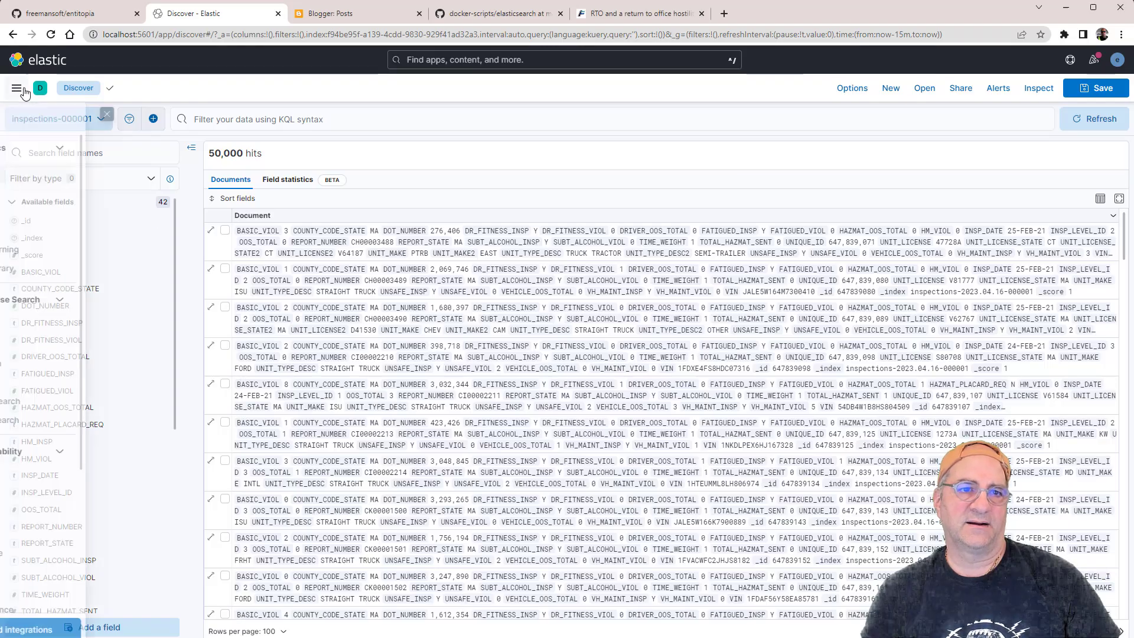
scroll(68, 496, down, 3)
click(56, 598)
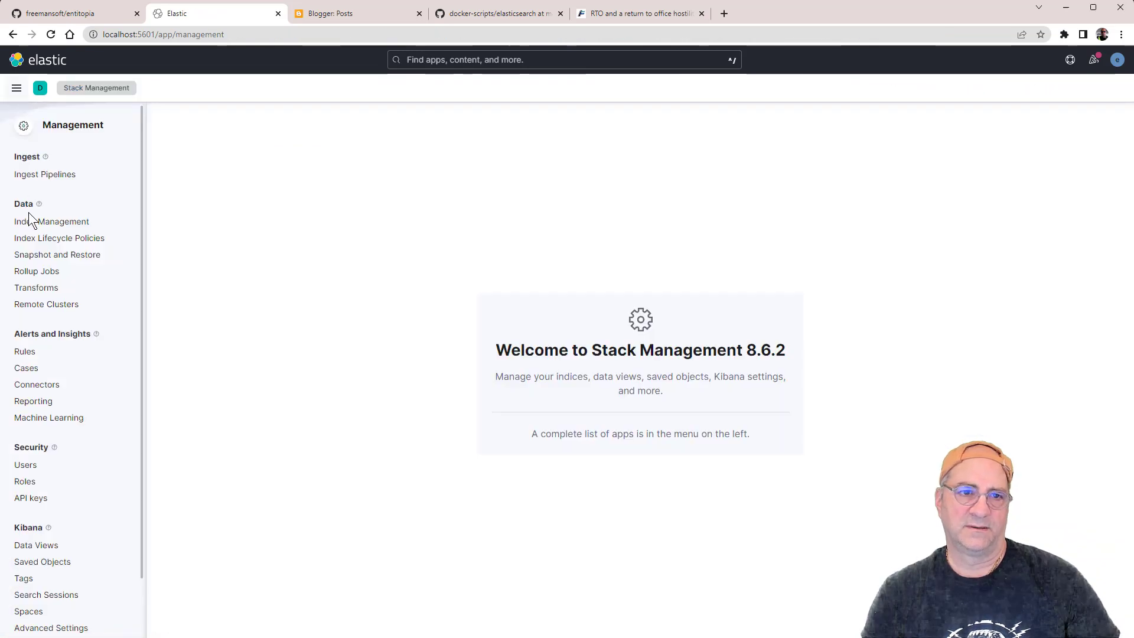
click(31, 222)
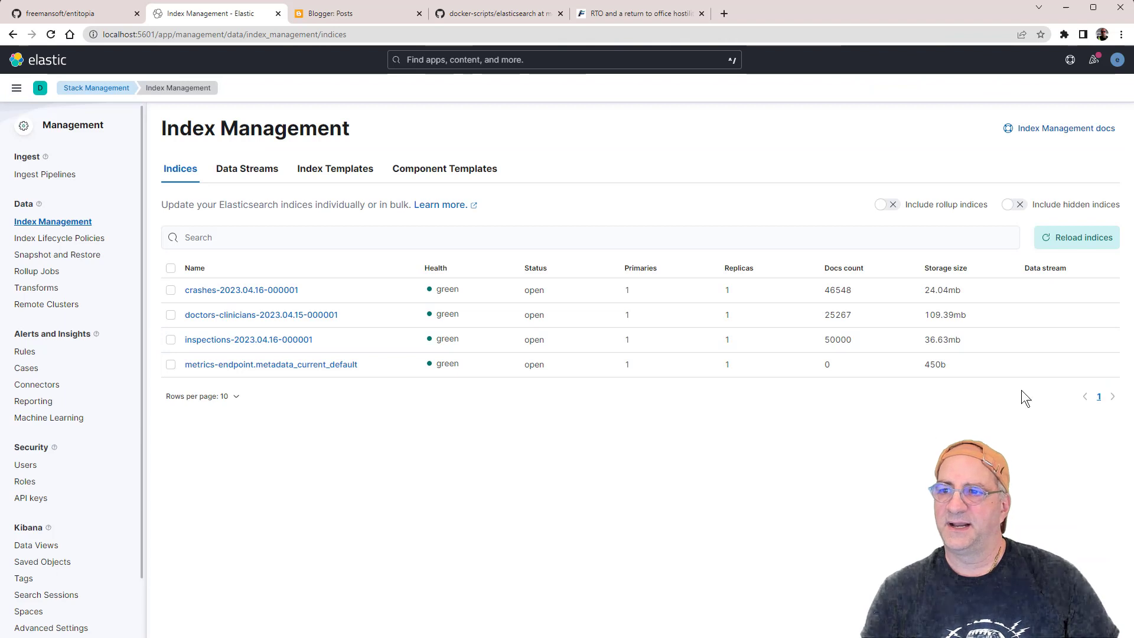
click(1015, 206)
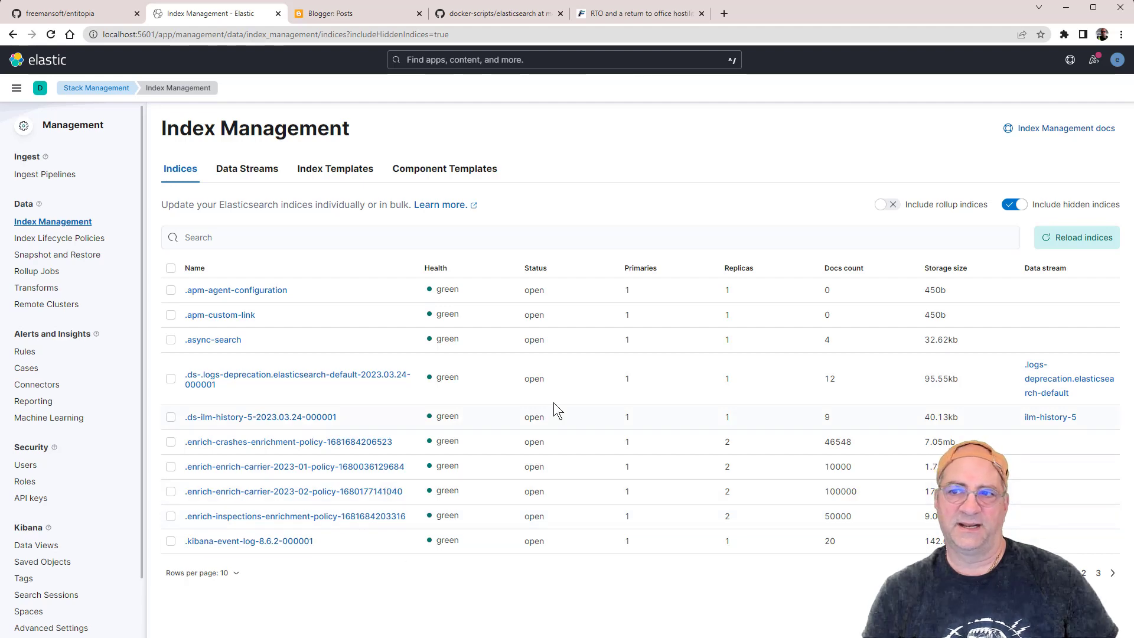
click(1015, 204)
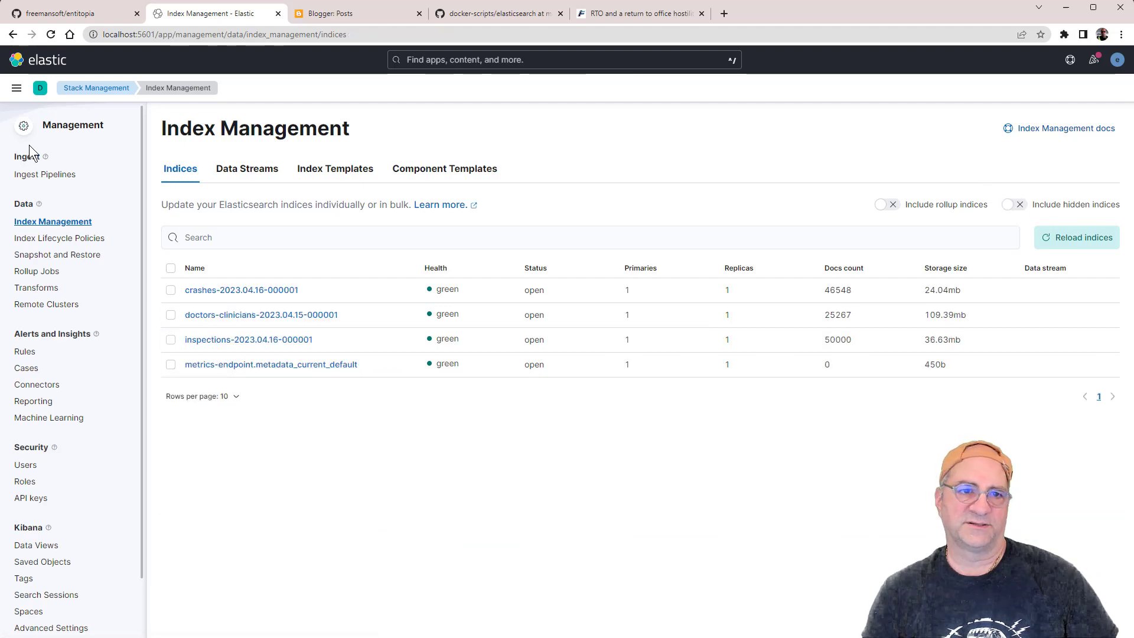
Step: Review the inspections and crashes enrich processors of carrier-enrichment-pipeline-000001, glance at the index lifecycle policies, and return to Index Management
click(37, 175)
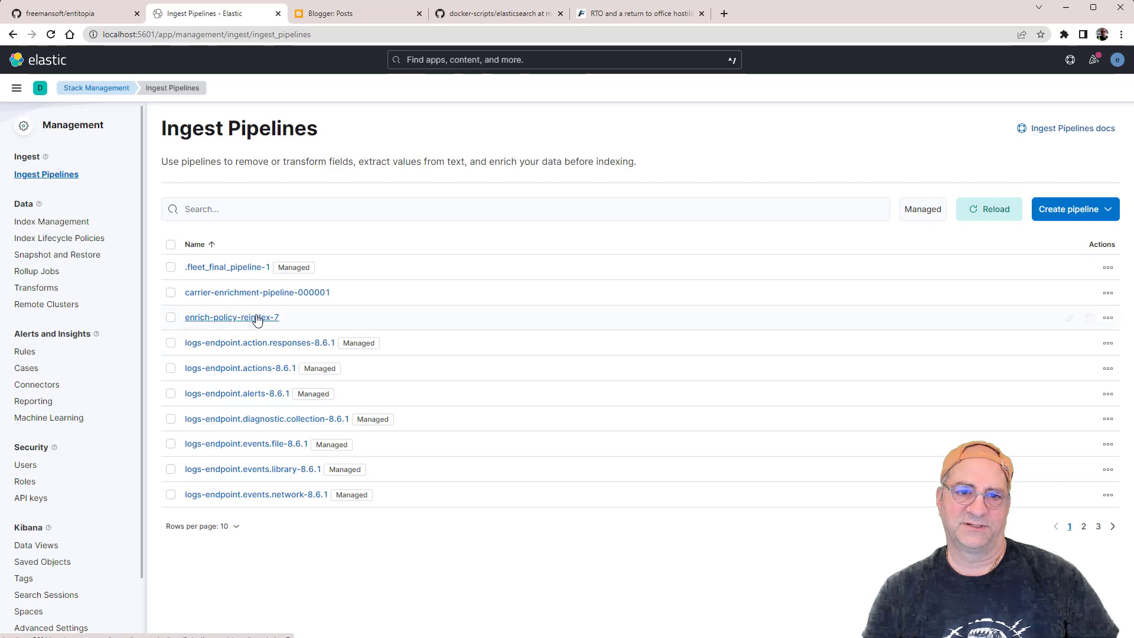
click(292, 297)
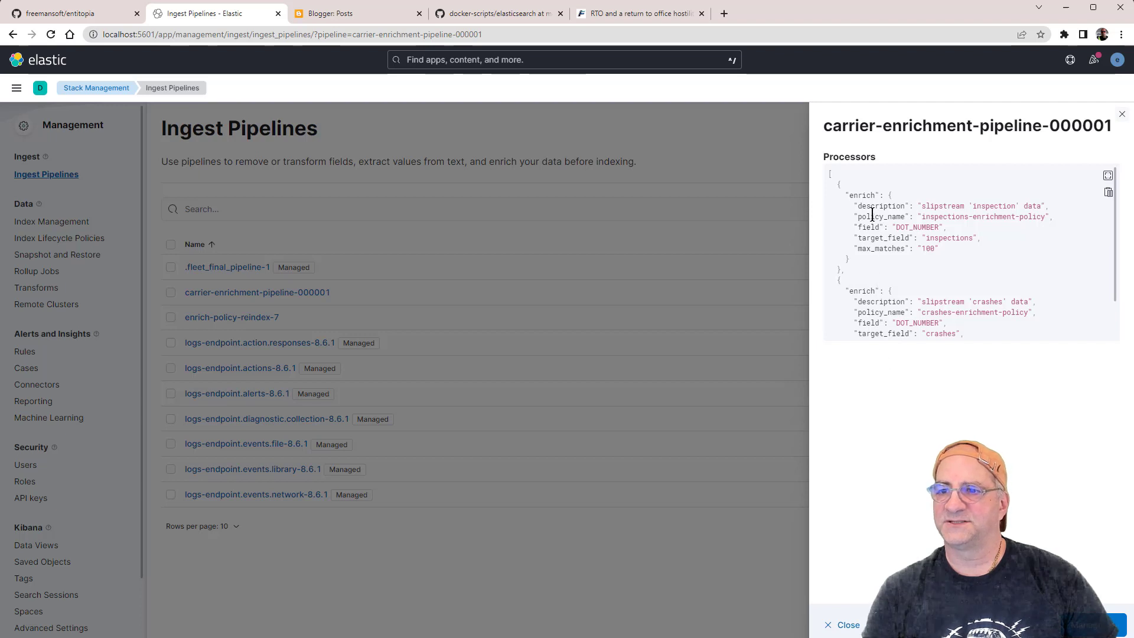
triple_click(944, 239)
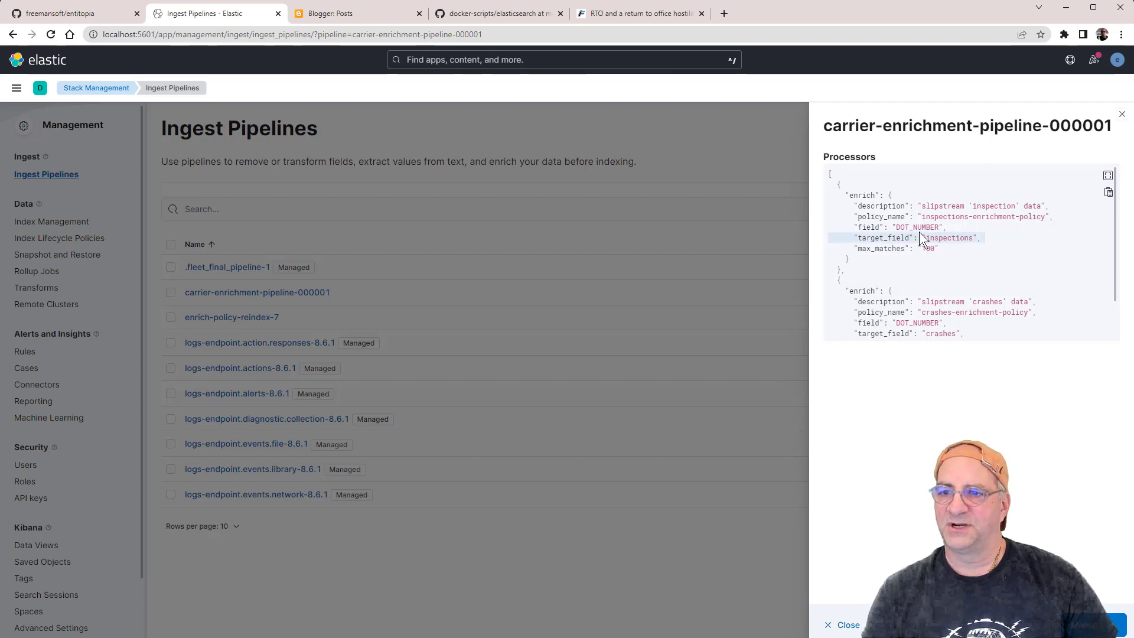
triple_click(922, 228)
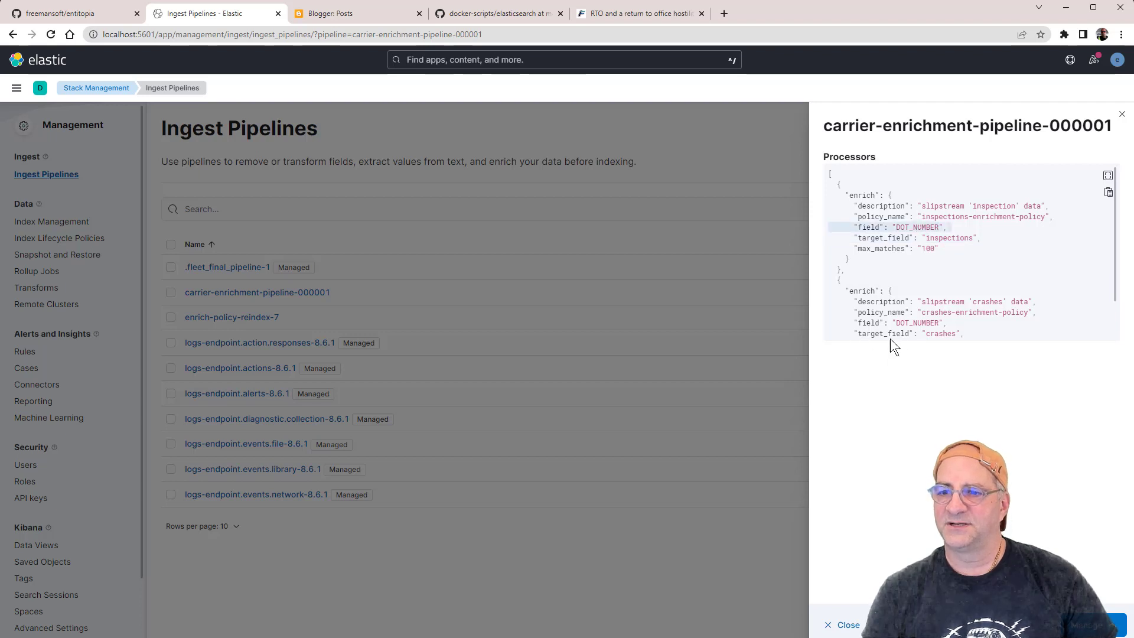
triple_click(933, 334)
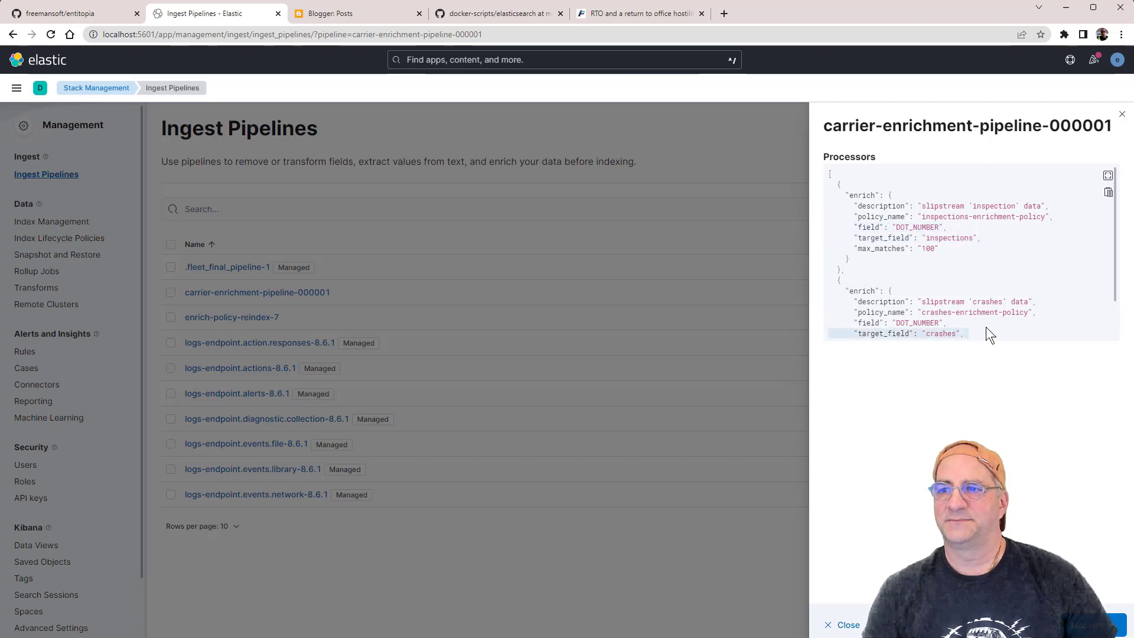
click(1122, 114)
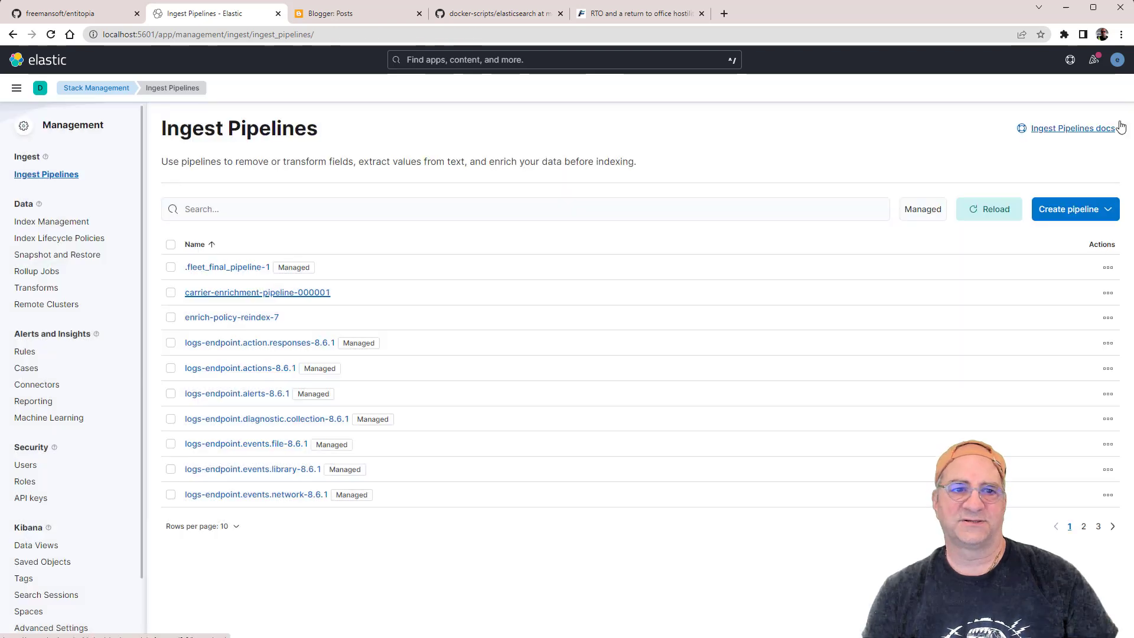
click(56, 238)
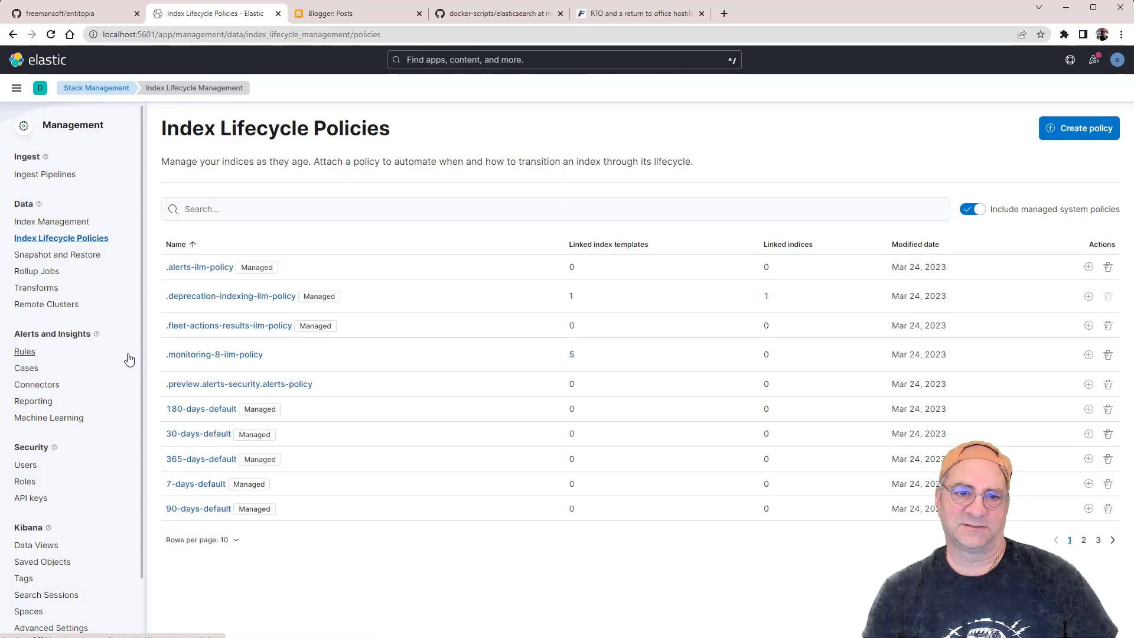
click(48, 223)
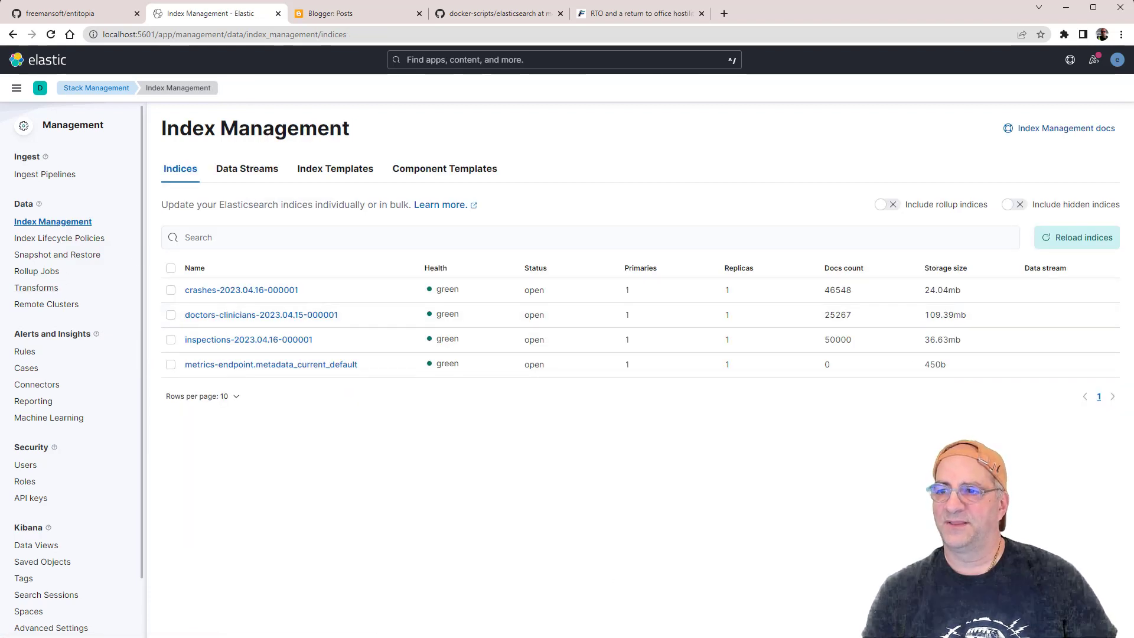
Step: Switch to Visual Studio Code, run execute_project.py for DOT-Commercial with --step=carriers, and highlight the pipeline ingestion line in the output
key(alt+Tab)
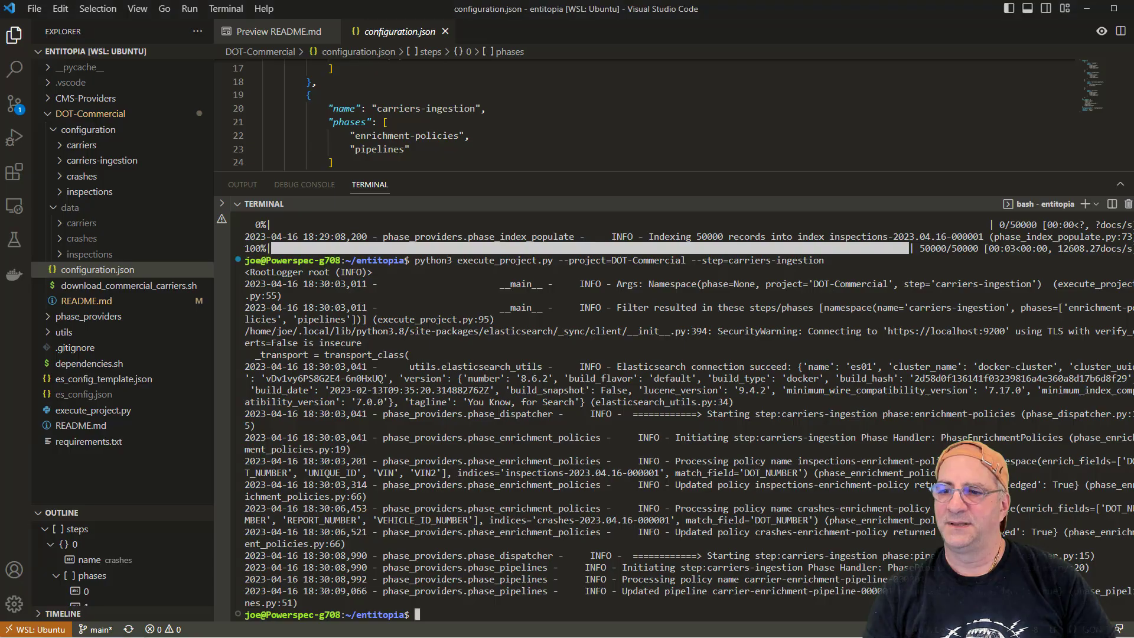
key(Up)
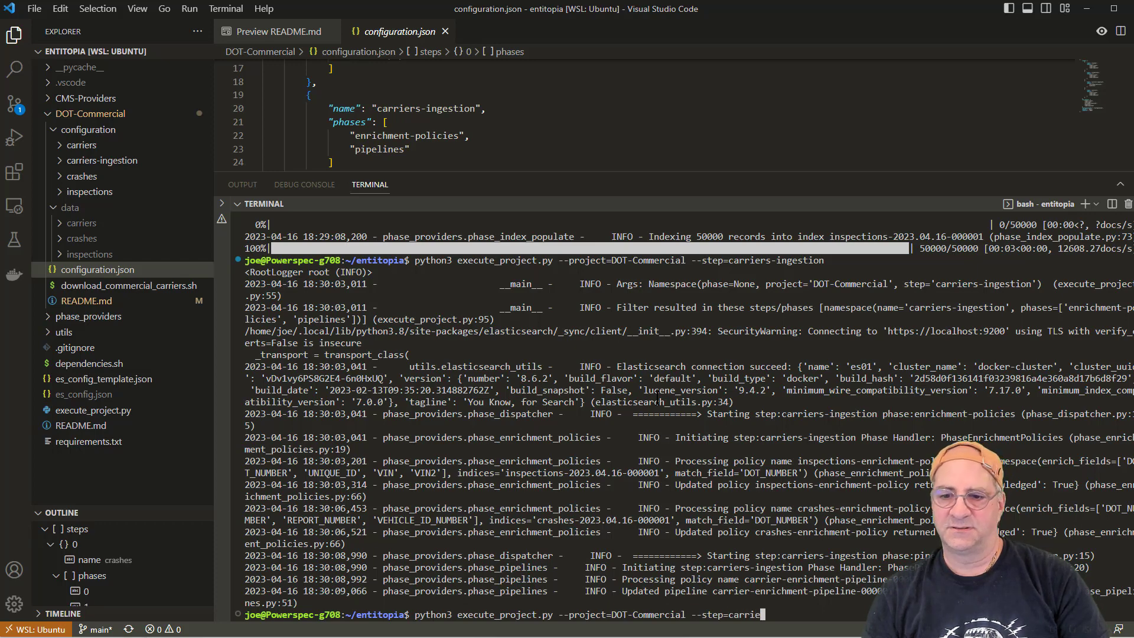
key(Return)
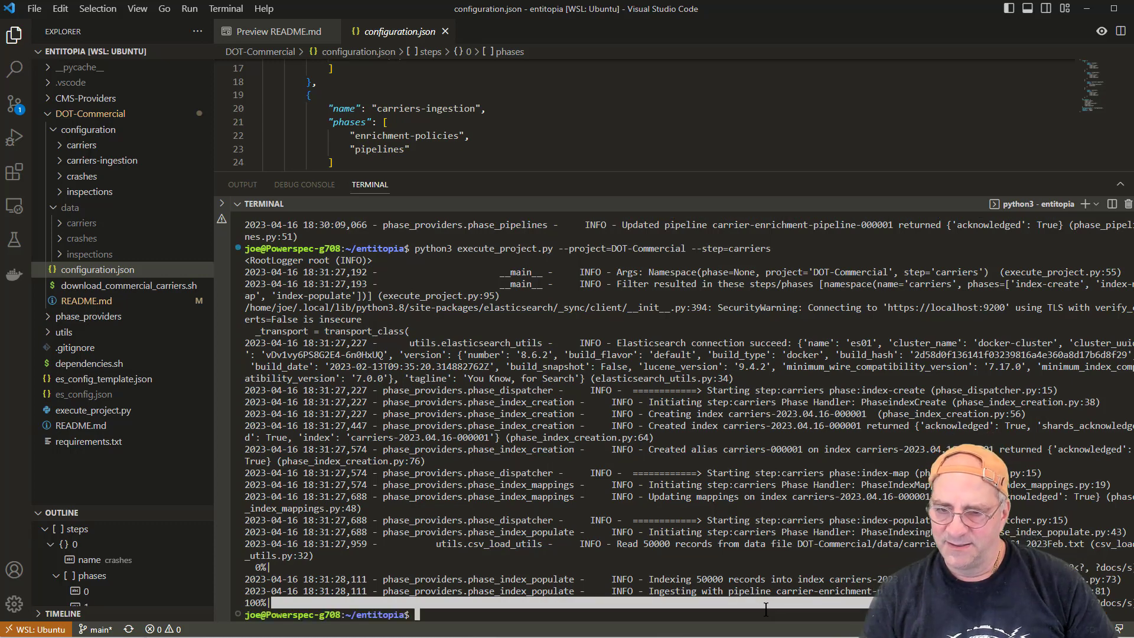
triple_click(736, 593)
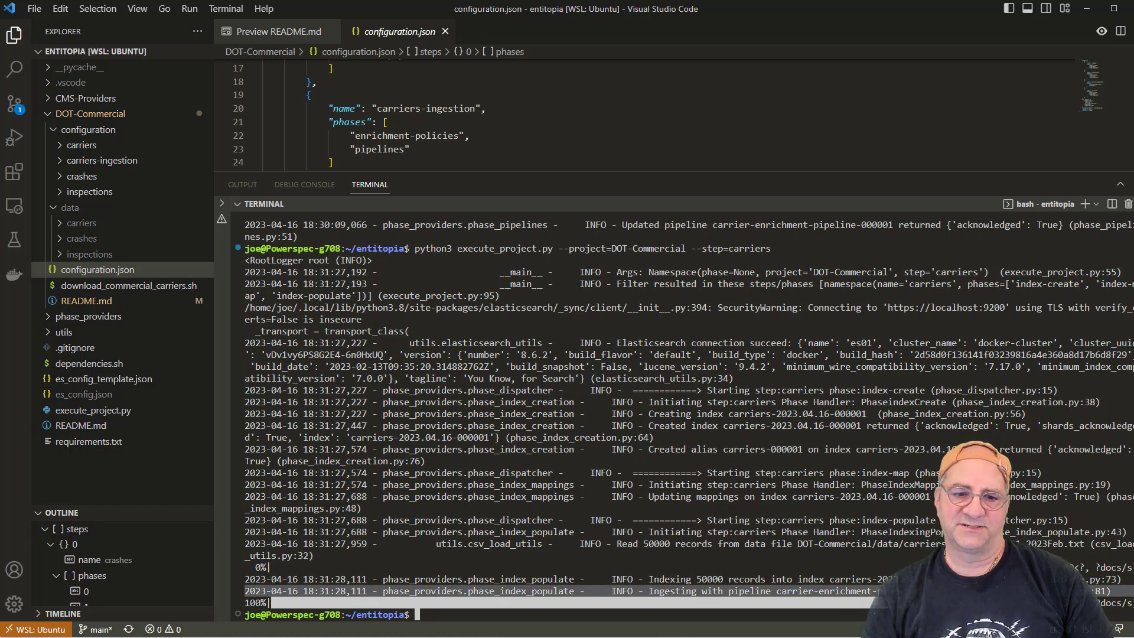
Step: Switch to Elastic in the browser, reload the indices, and review the summary of the carriers-2023.04.16-000001 index
key(alt+Tab)
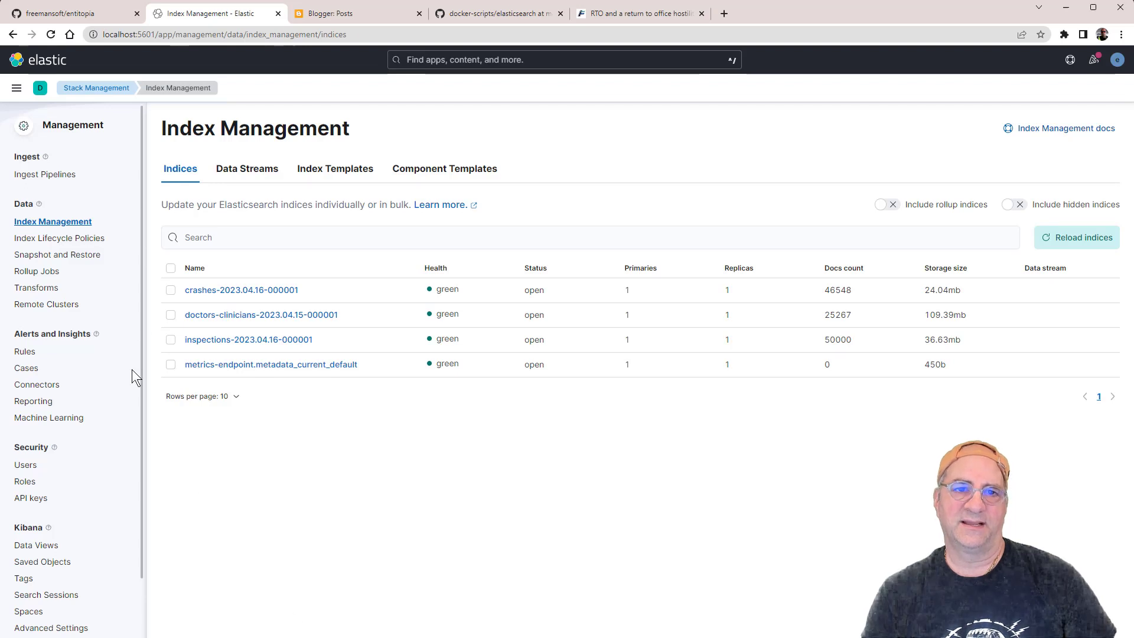
click(1042, 245)
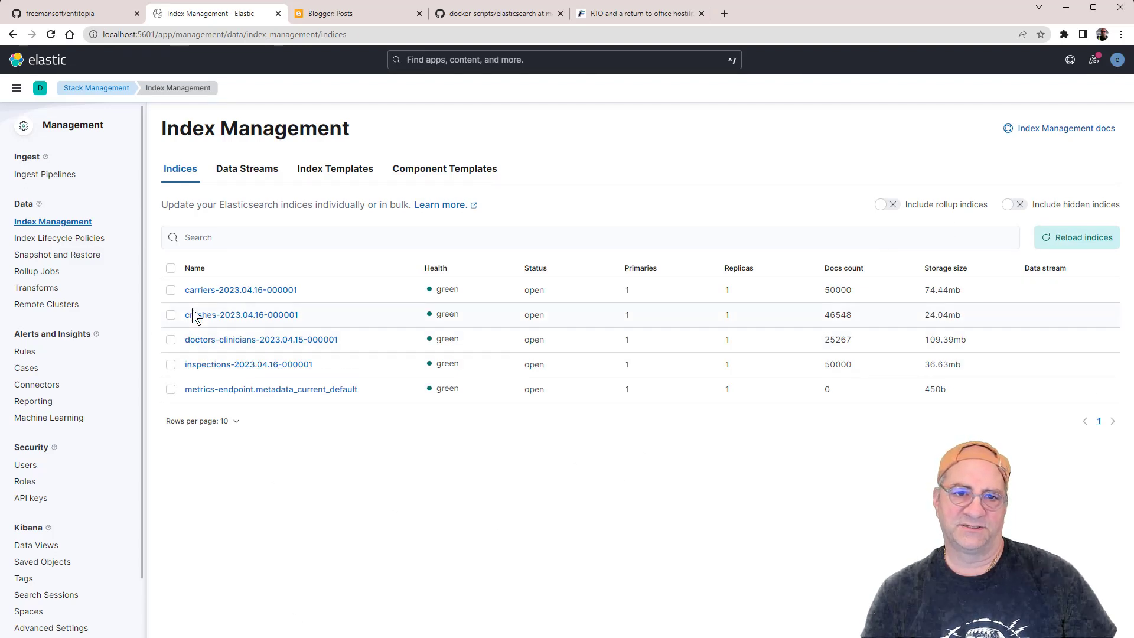
click(218, 290)
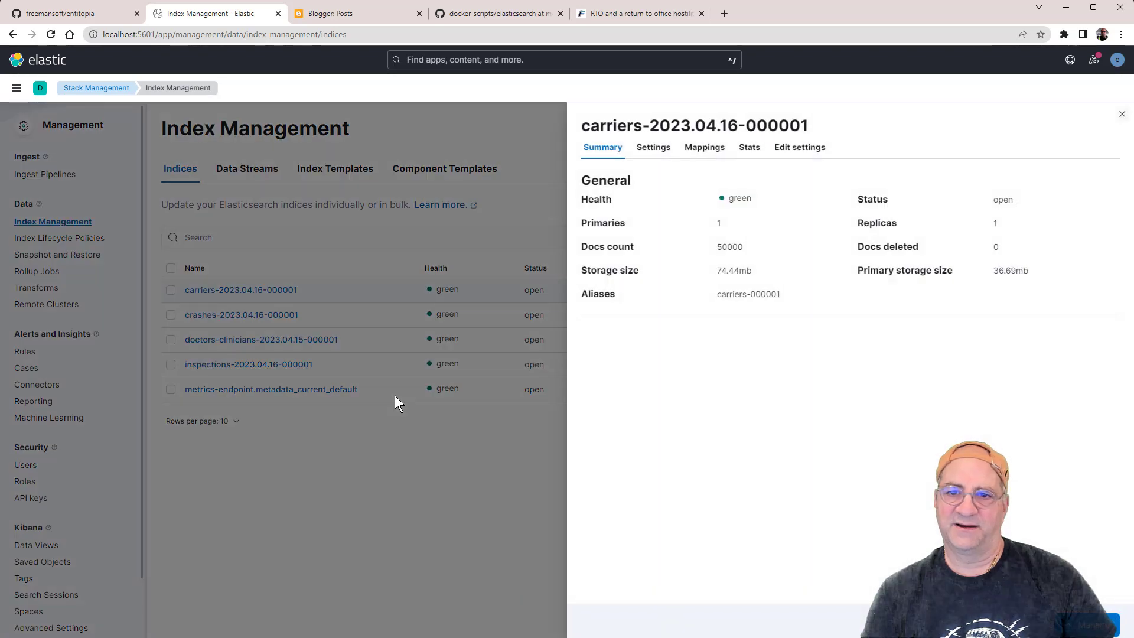
click(318, 453)
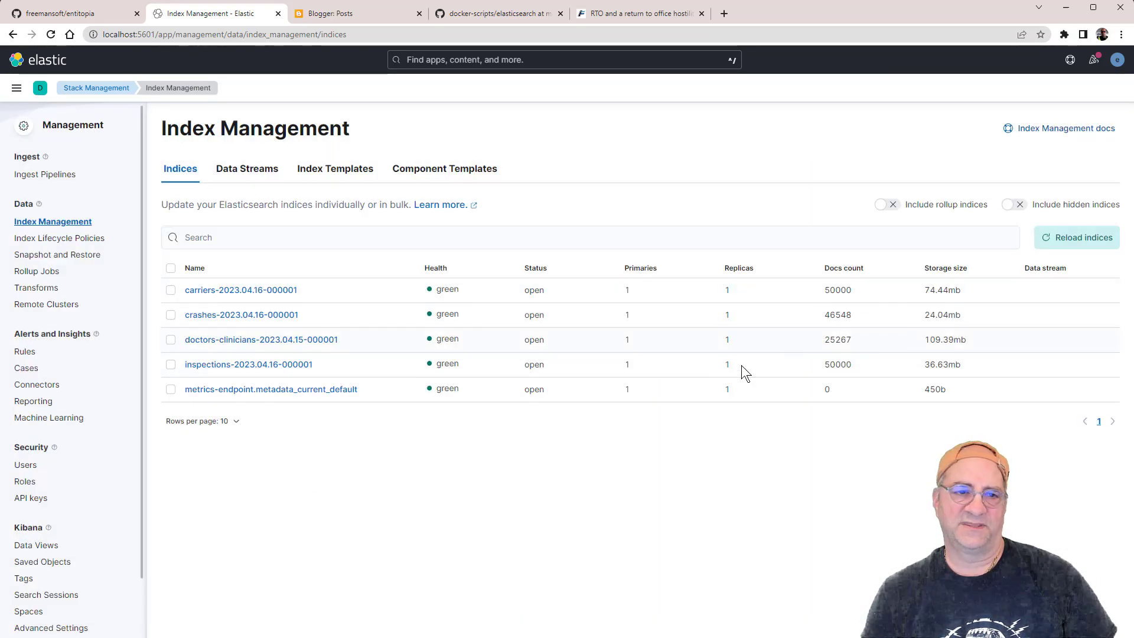
click(1076, 237)
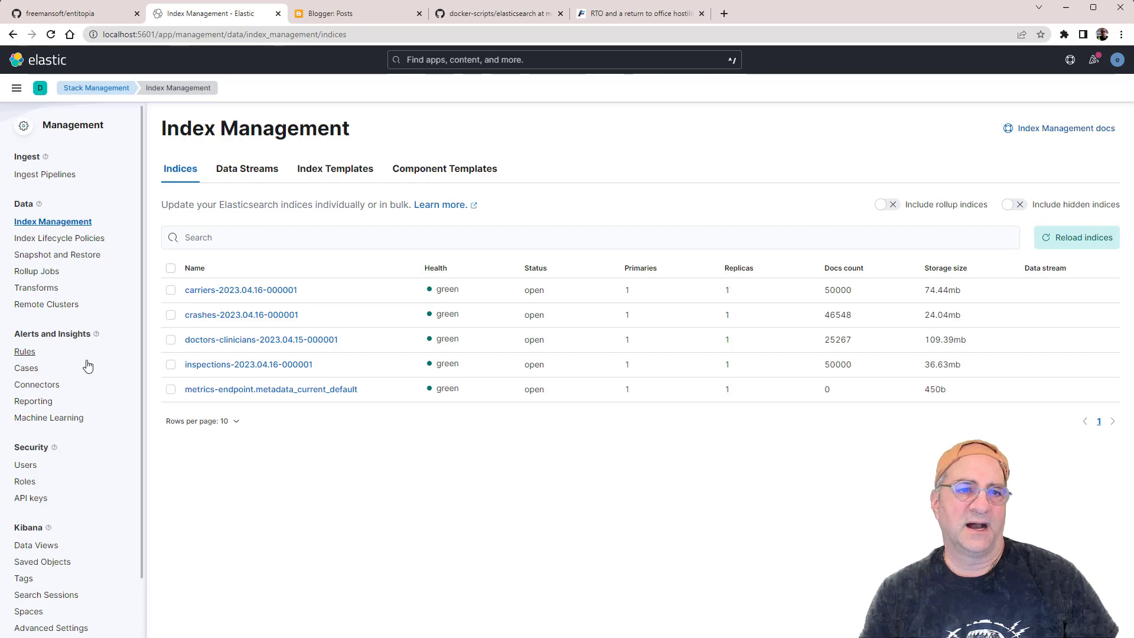
Step: Show the carriers-000001 documents in Discover
click(52, 175)
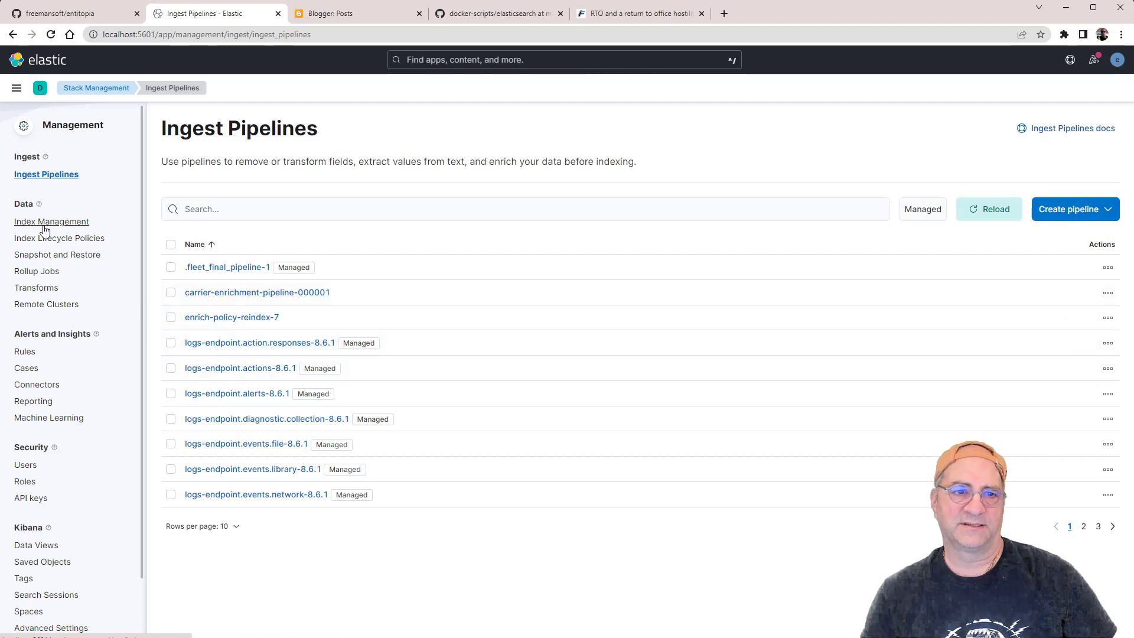
click(16, 88)
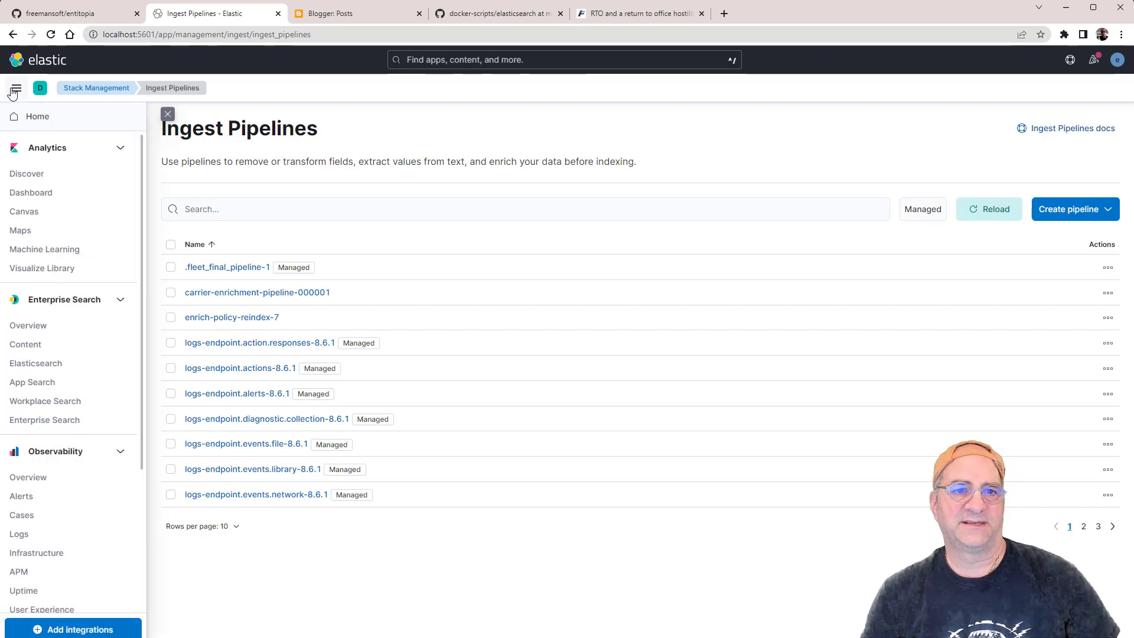
click(21, 200)
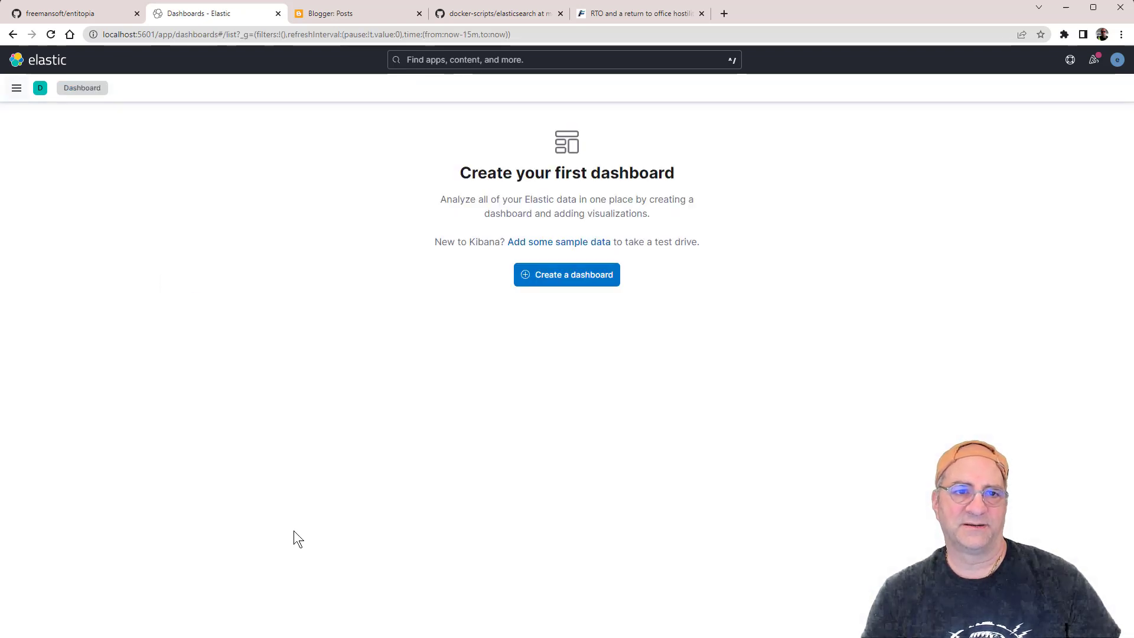
click(11, 87)
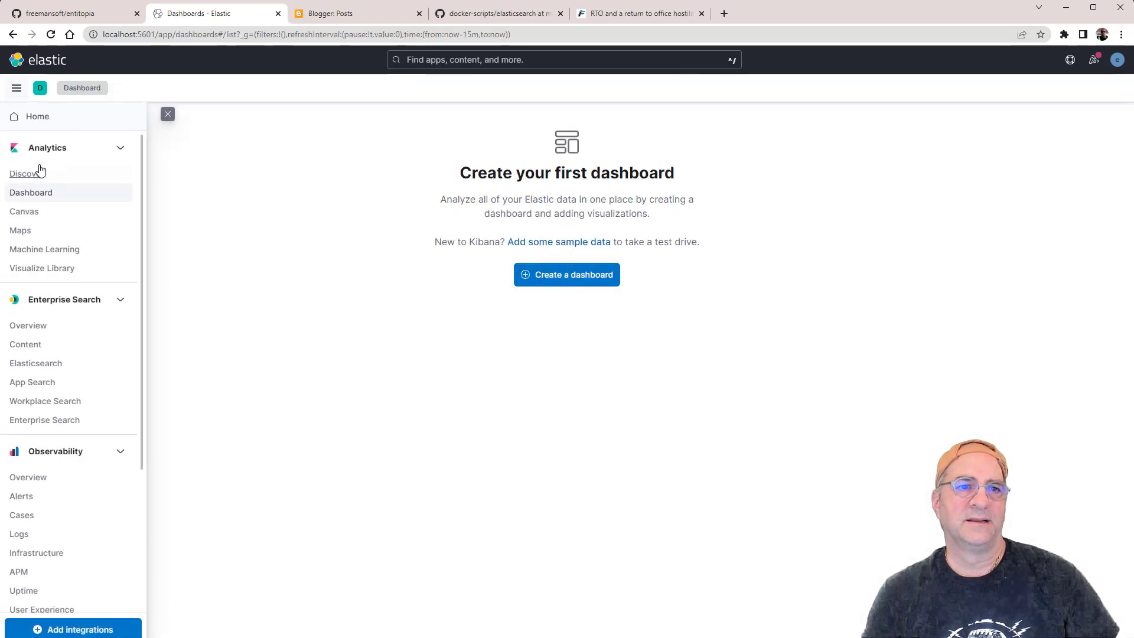
click(39, 173)
click(100, 120)
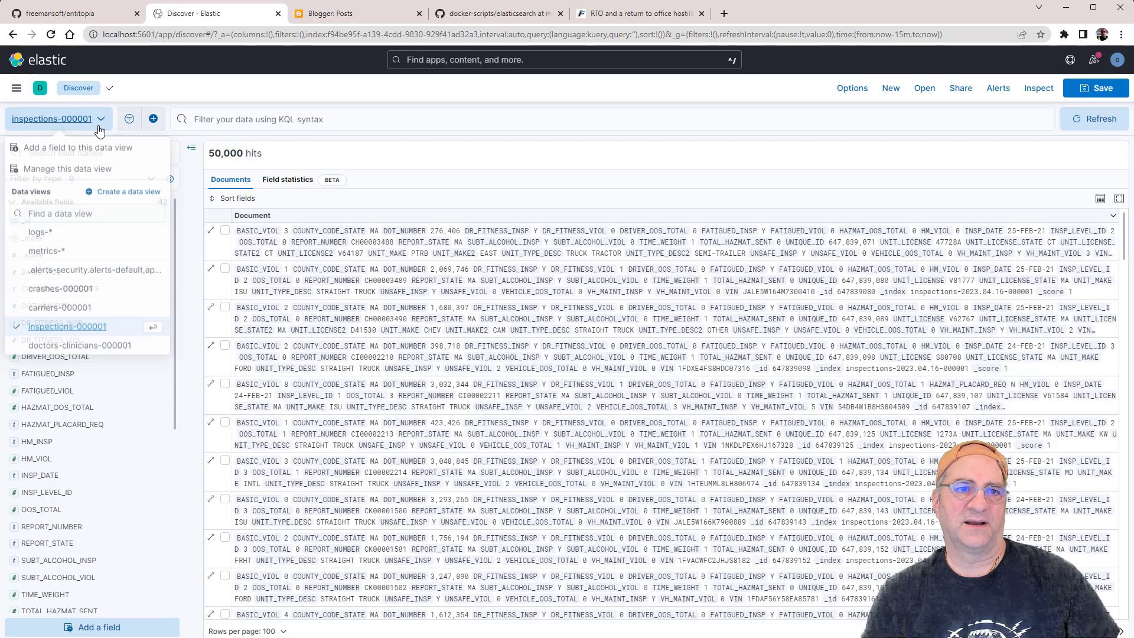
click(60, 307)
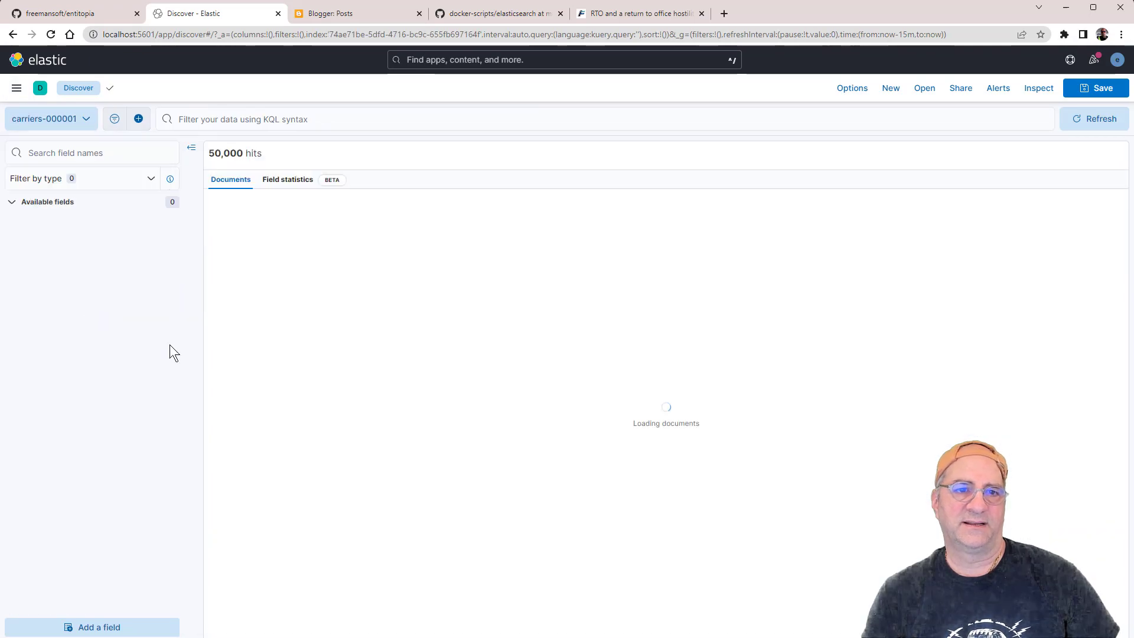
Step: Try out a new data view with the index pattern carriers*, and discard it without saving
click(52, 119)
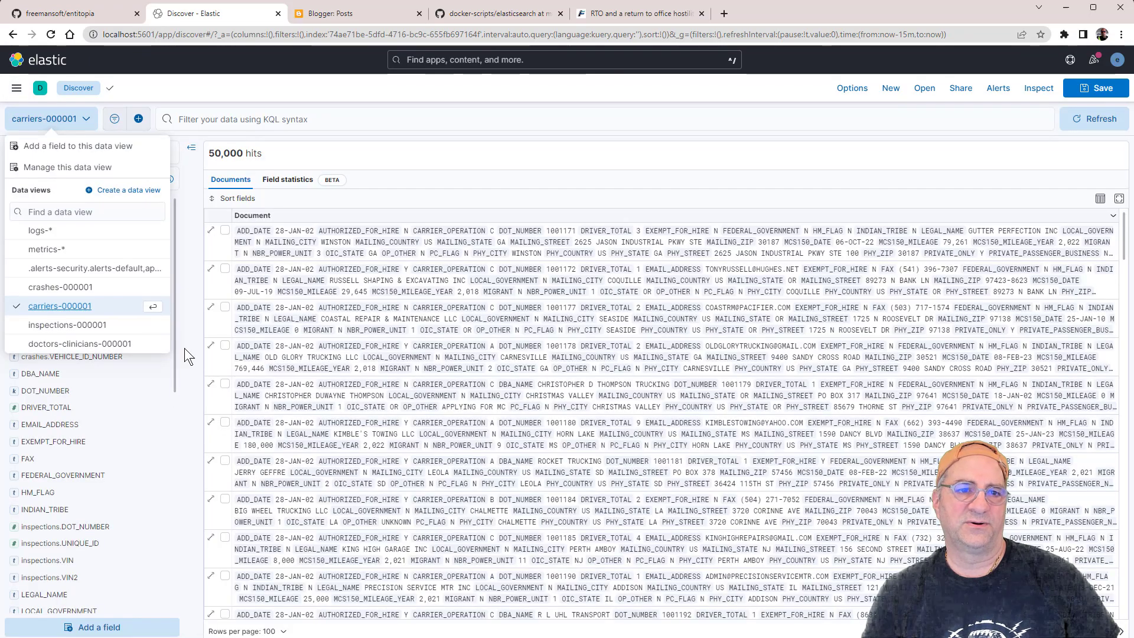
click(127, 189)
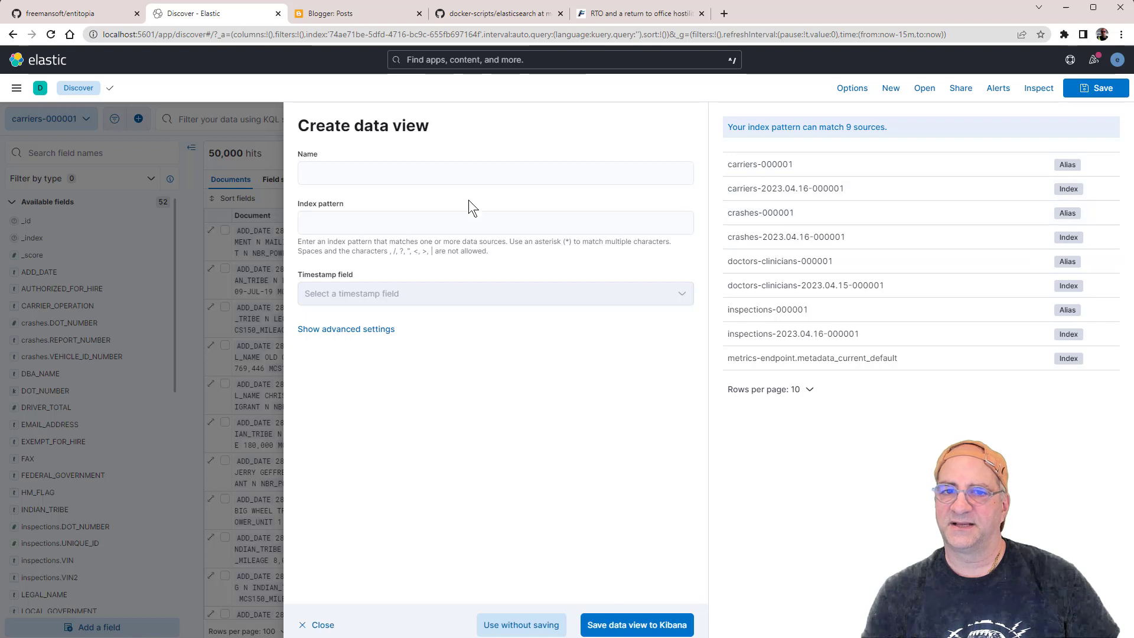
click(385, 173)
click(378, 222)
text(carrier)
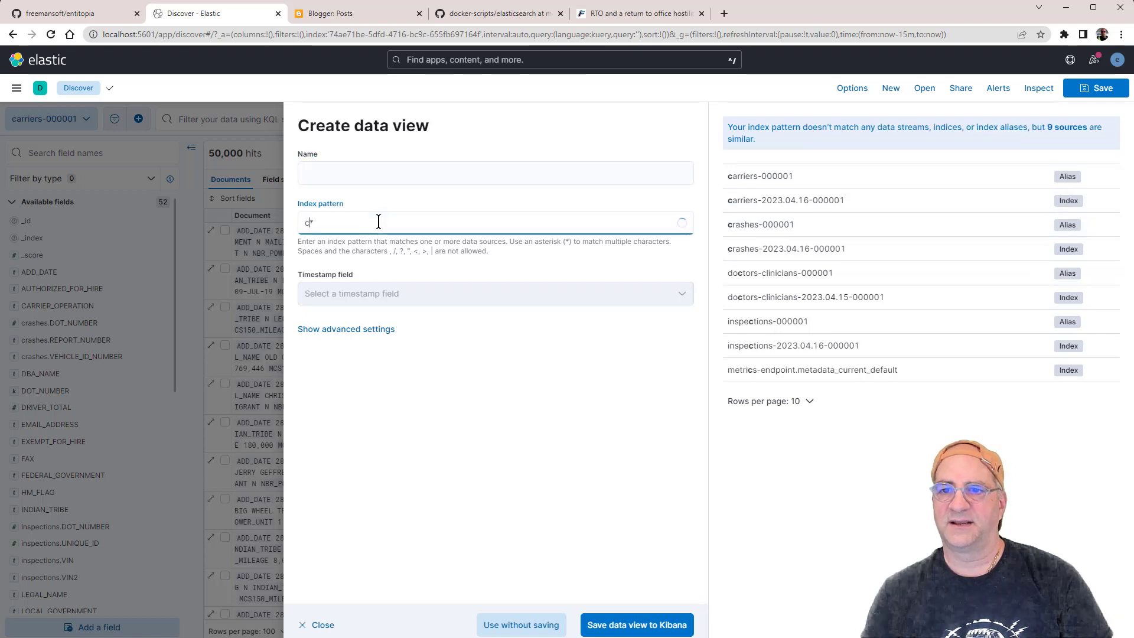
text(s)
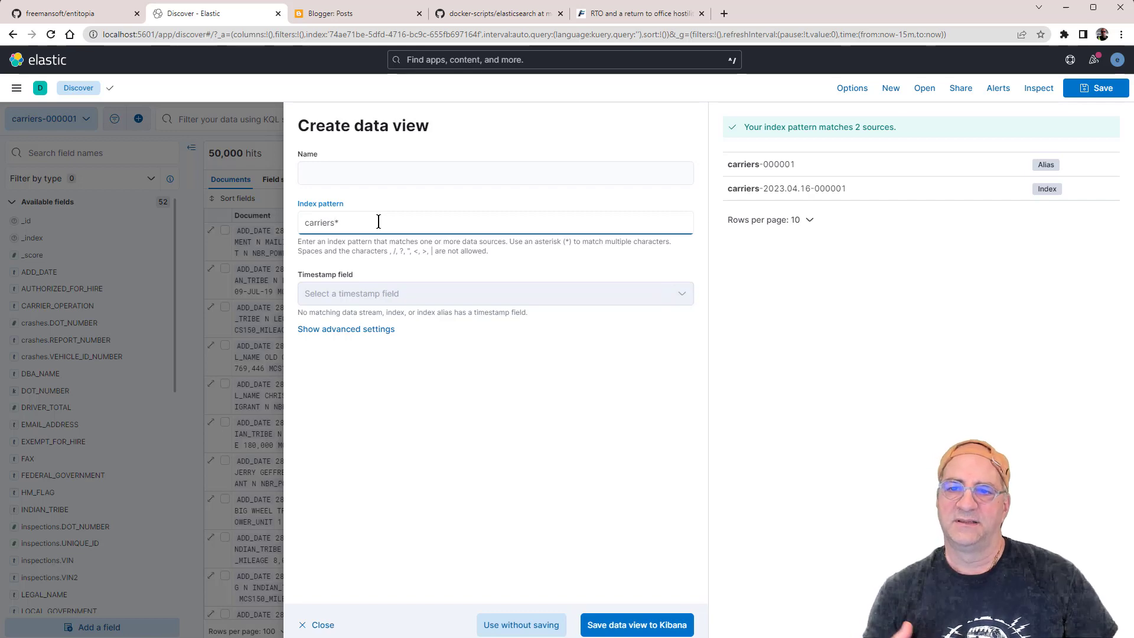
click(324, 627)
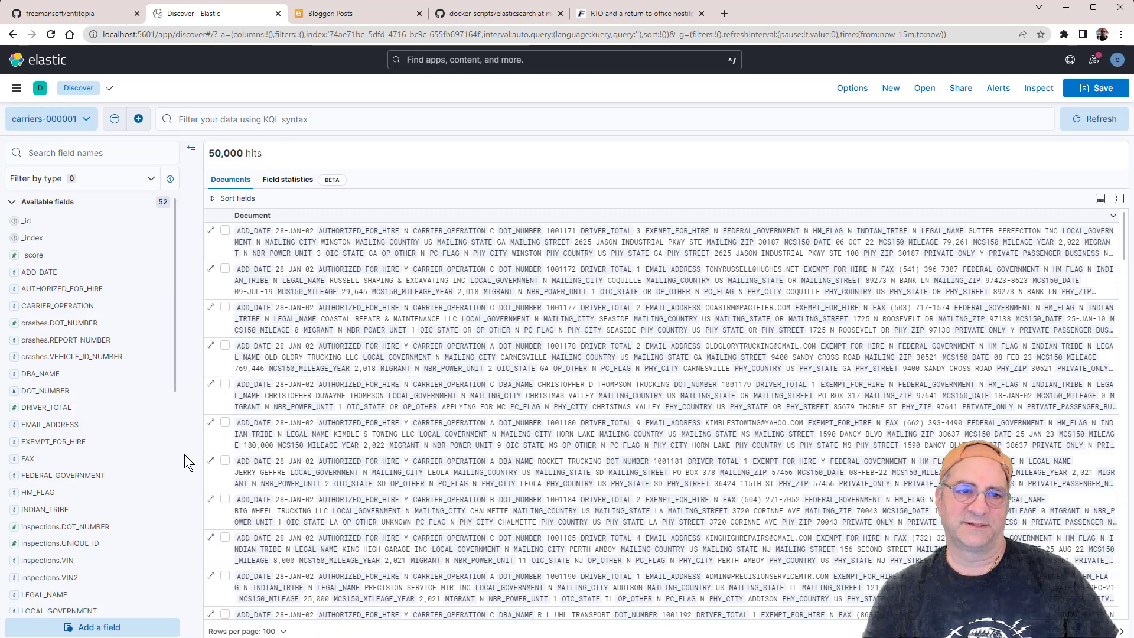
Step: Inspect the top values of the DOT_NUMBER, DBA_NAME and inspections.DOT_NUMBER fields in the carriers-000001 data view
scroll(129, 355, down, 3)
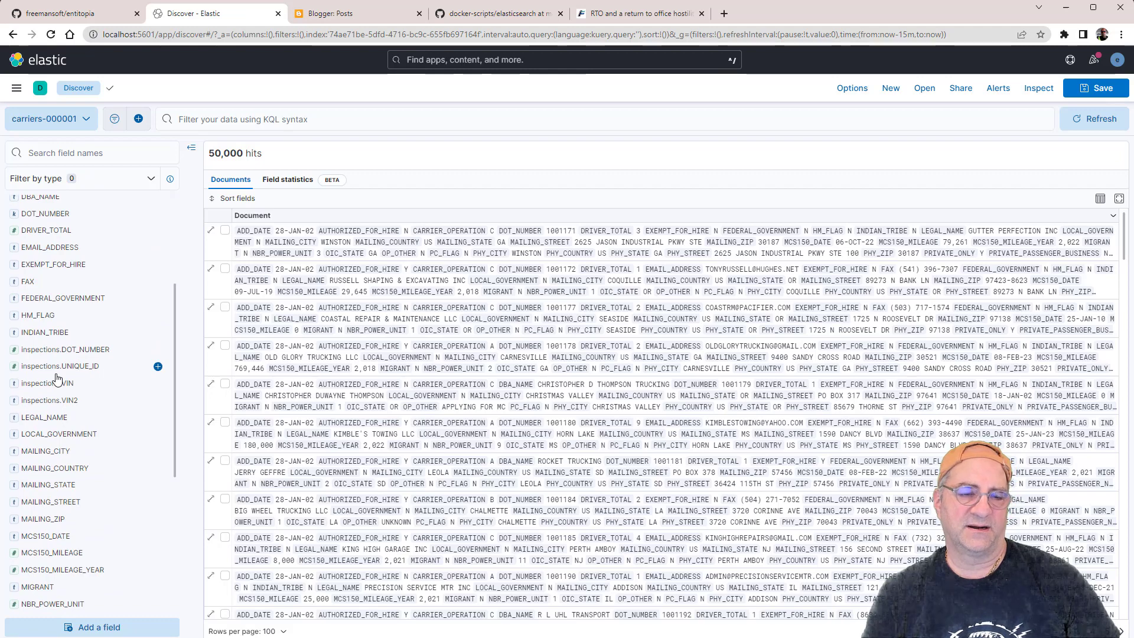
key(ctrl+plus)
key(ctrl+plus)
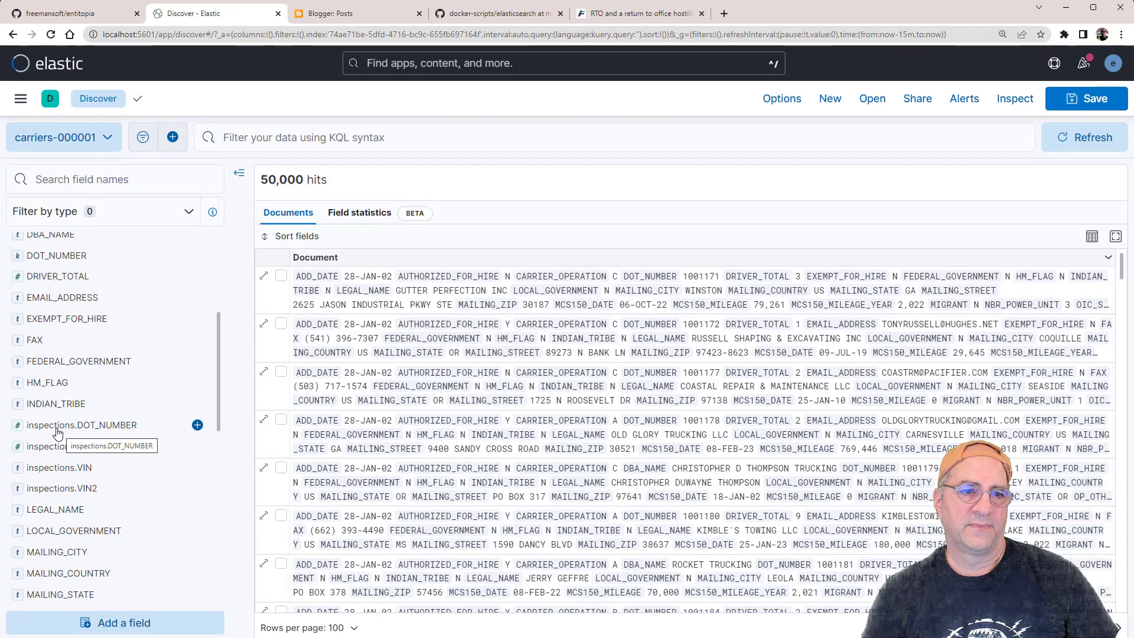
click(54, 258)
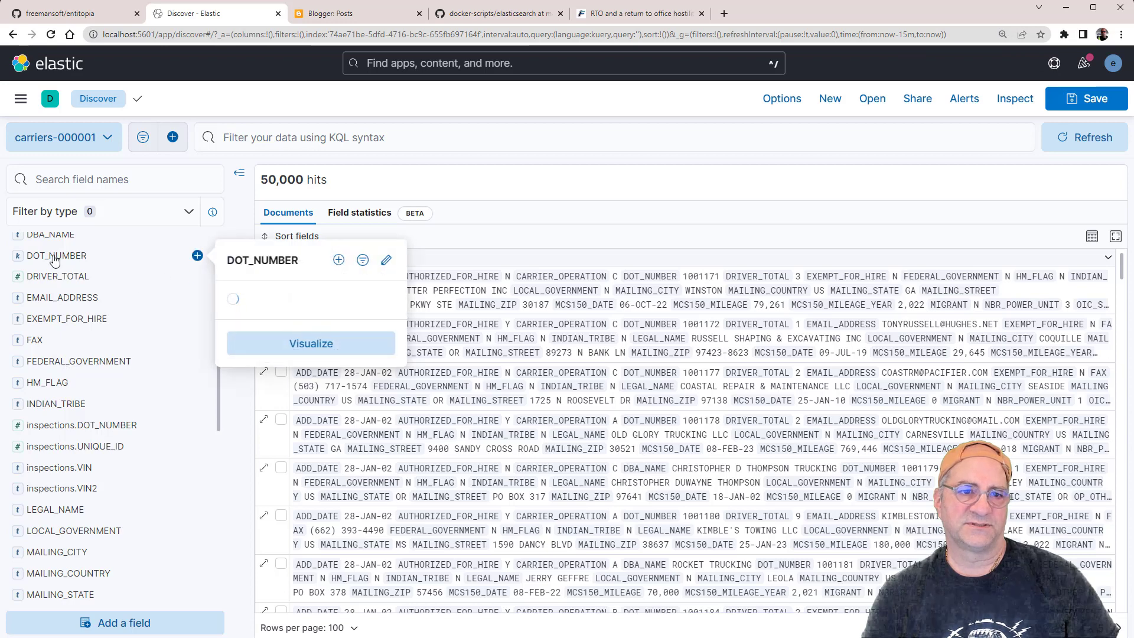
click(51, 235)
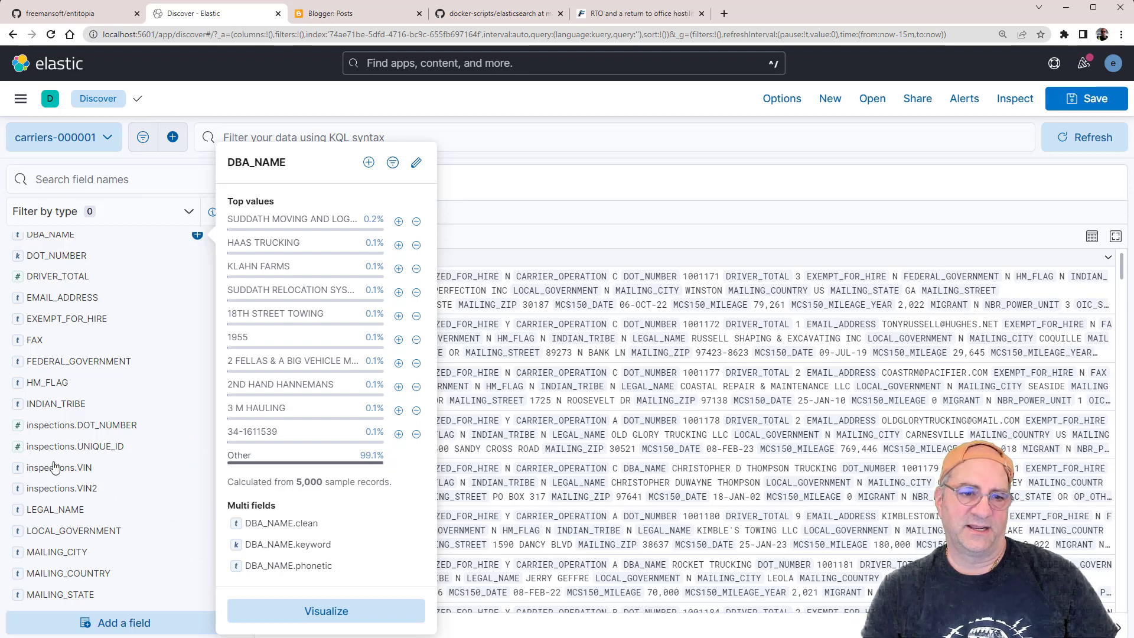
click(61, 432)
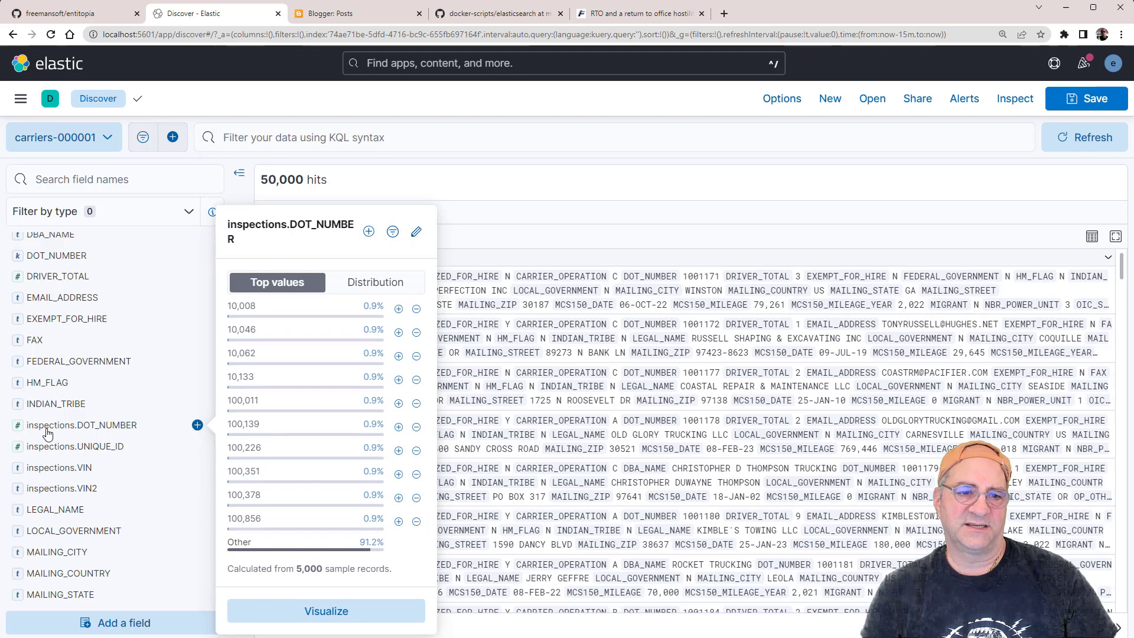
scroll(62, 471, up, 5)
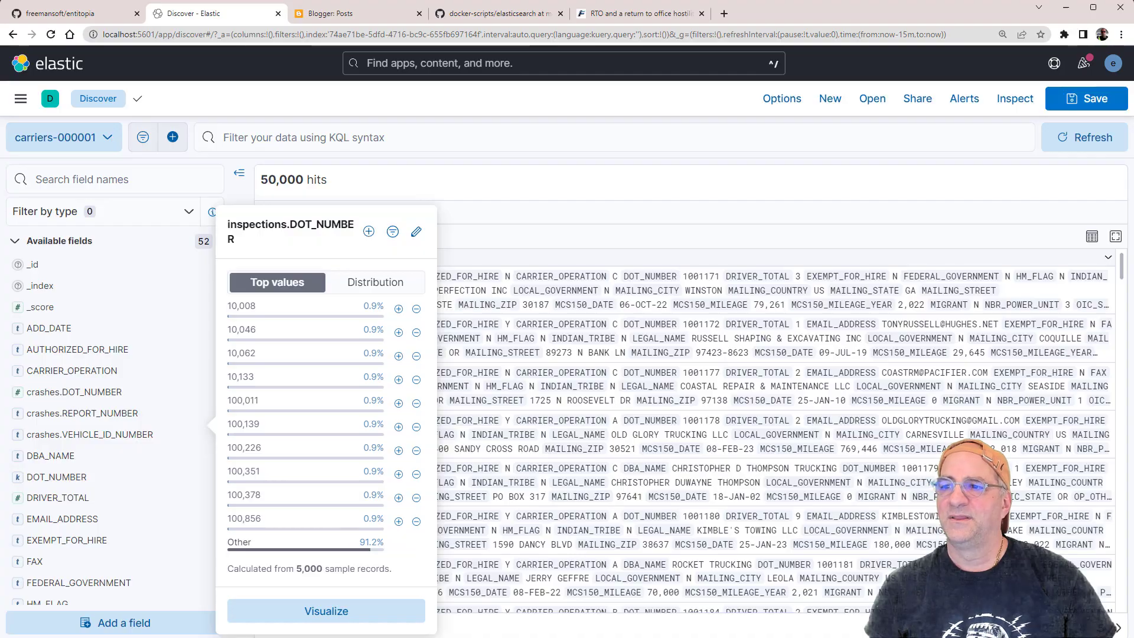
Step: Switch to Visual Studio Code with the entitopia project
key(alt+Tab)
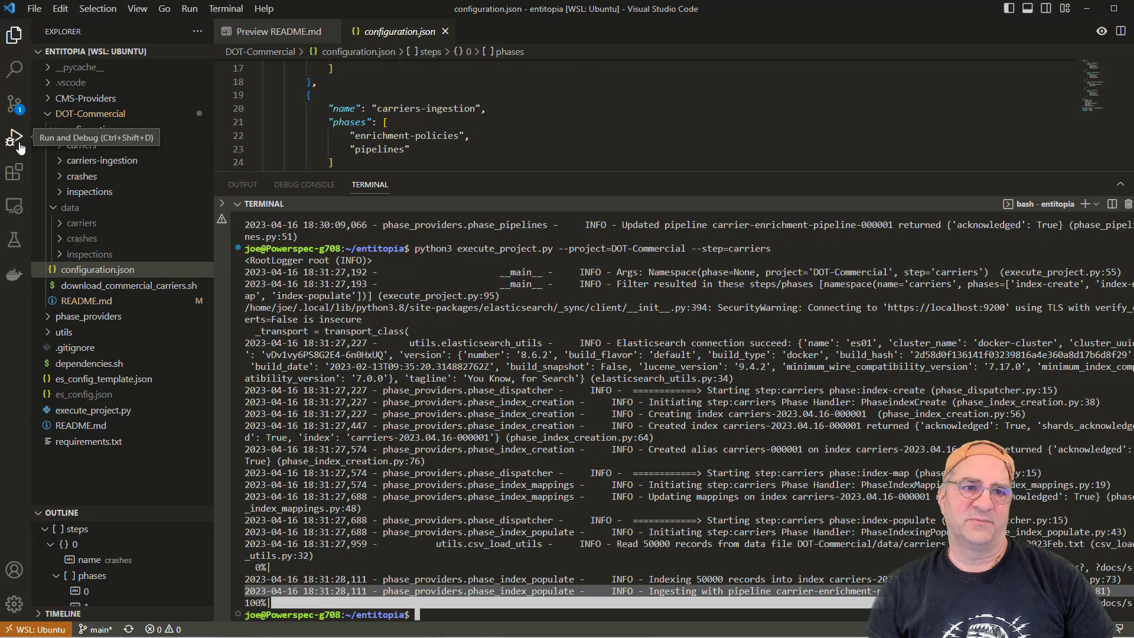